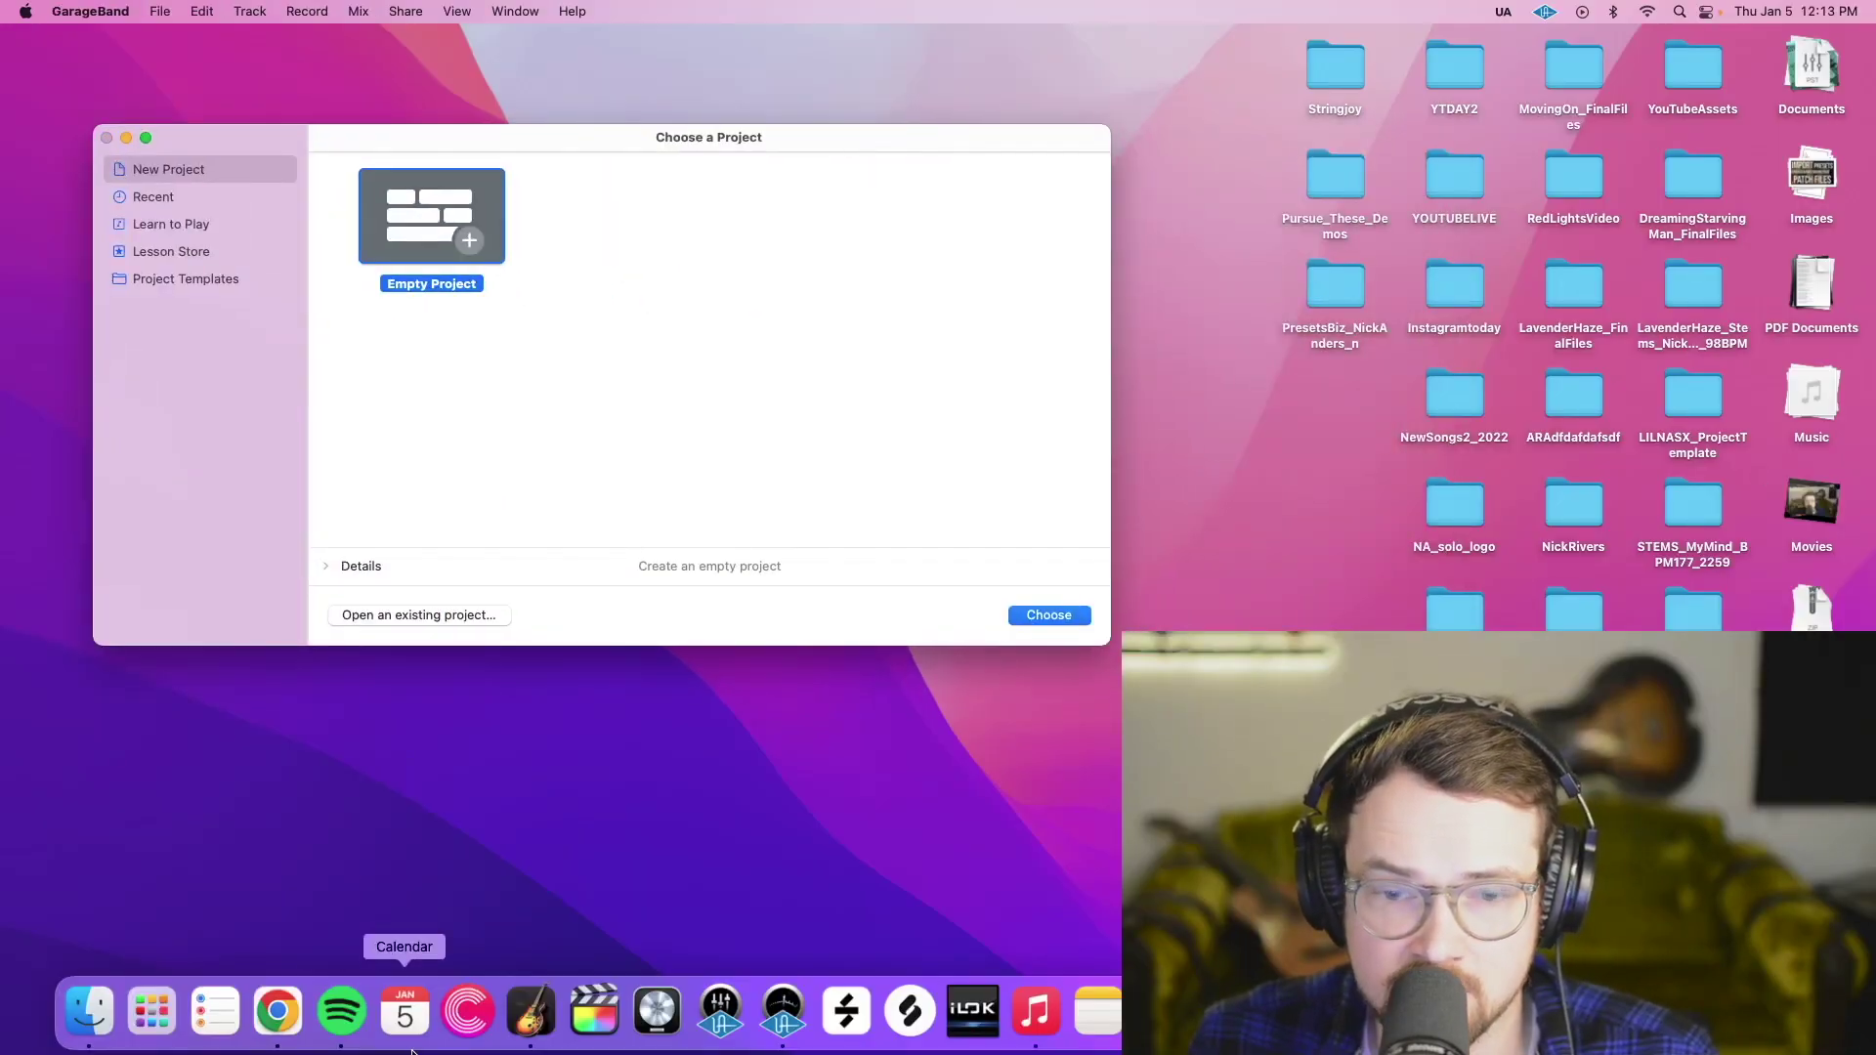
# Open a Finder window on the Desktop folder and select SamplePresetAmpDesigner.pst.
pyautogui.click(89, 1011)
pyautogui.scroll(-10, 595, 528)
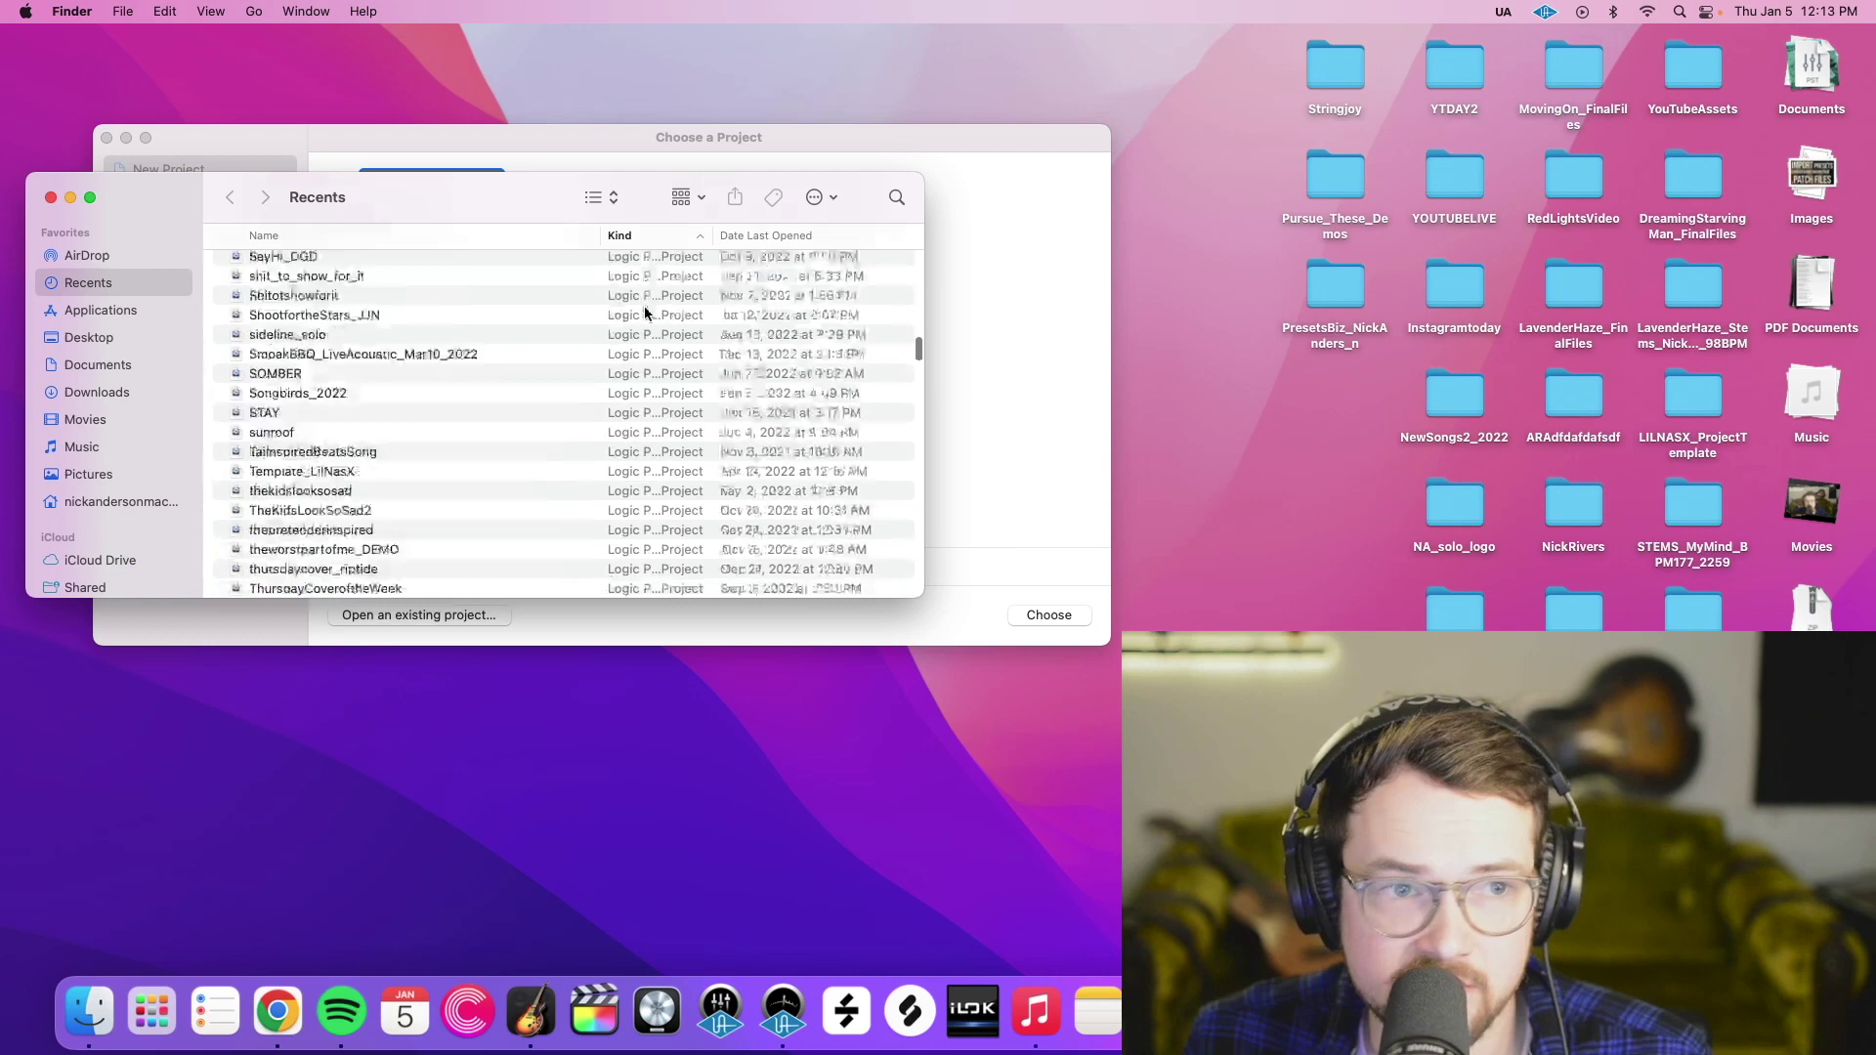
pyautogui.click(89, 337)
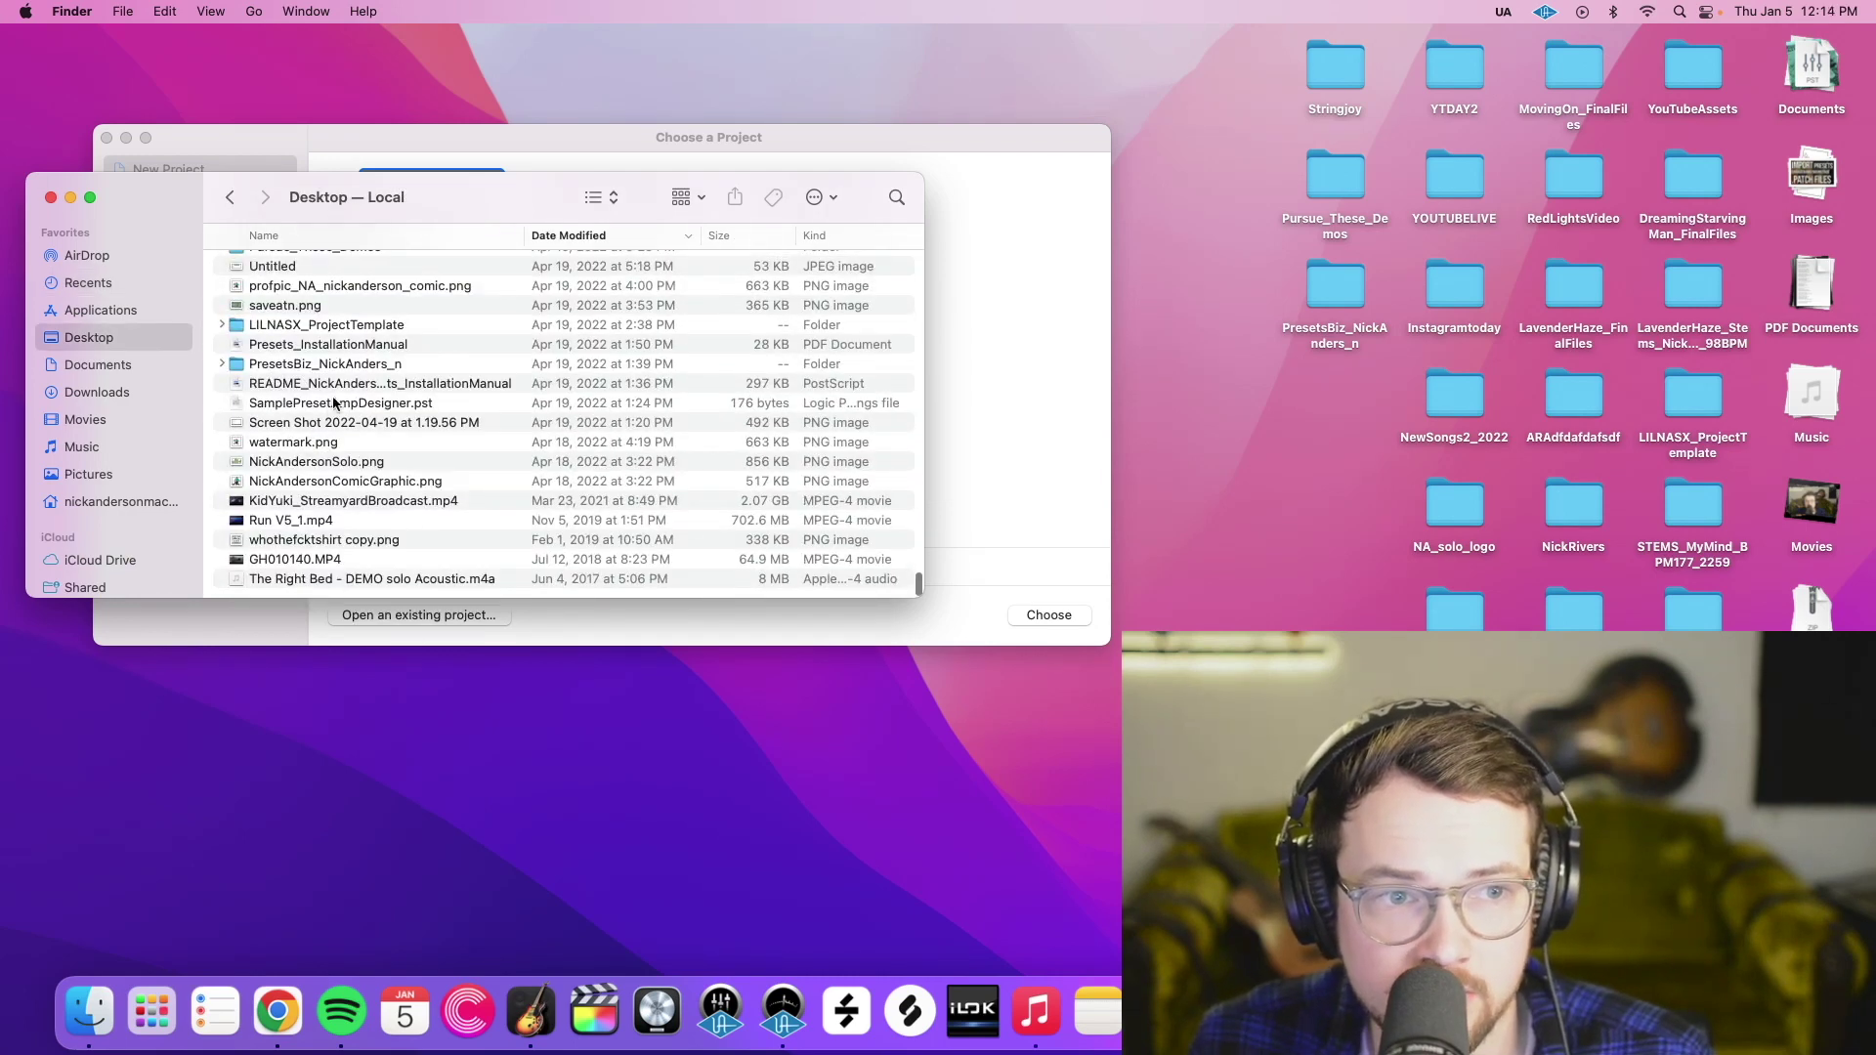
pyautogui.click(304, 402)
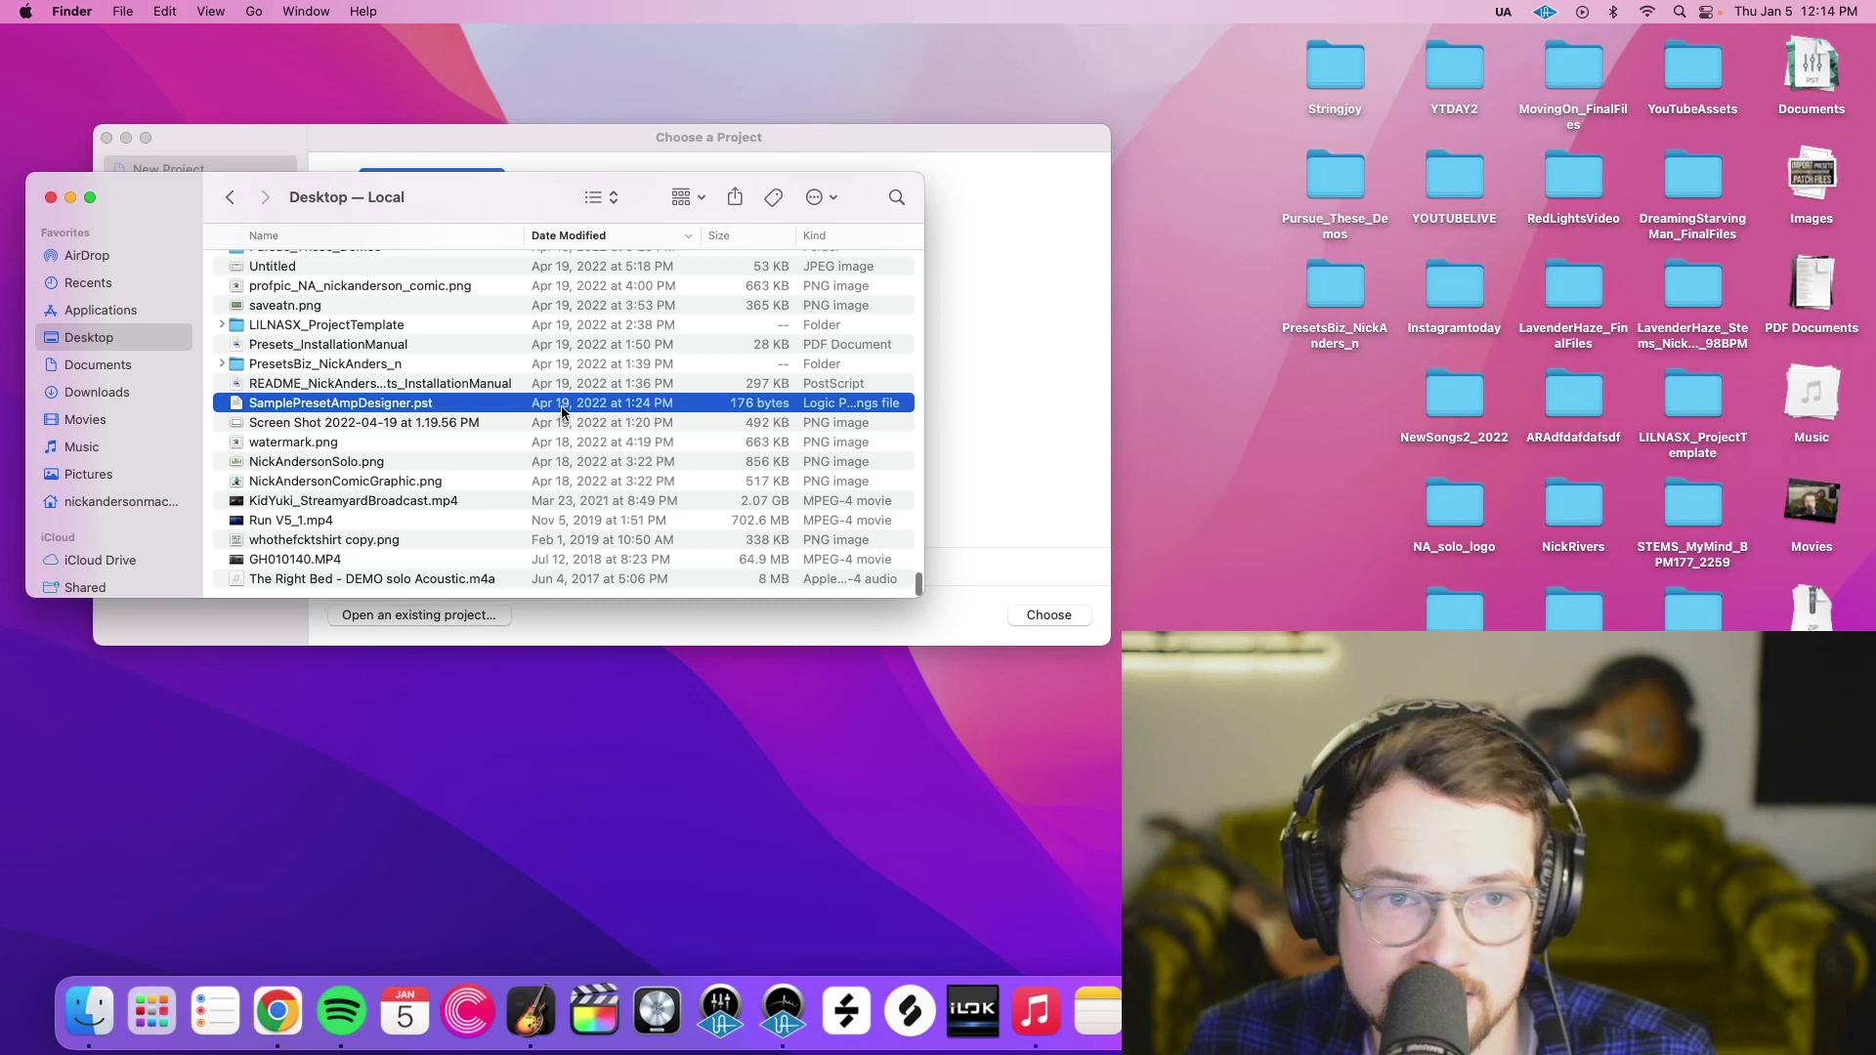
# Open Get Info for SamplePresetAmpDesigner.pst, expand its Preview, and move the info window aside.
pyautogui.rightClick(355, 409)
pyautogui.click(460, 502)
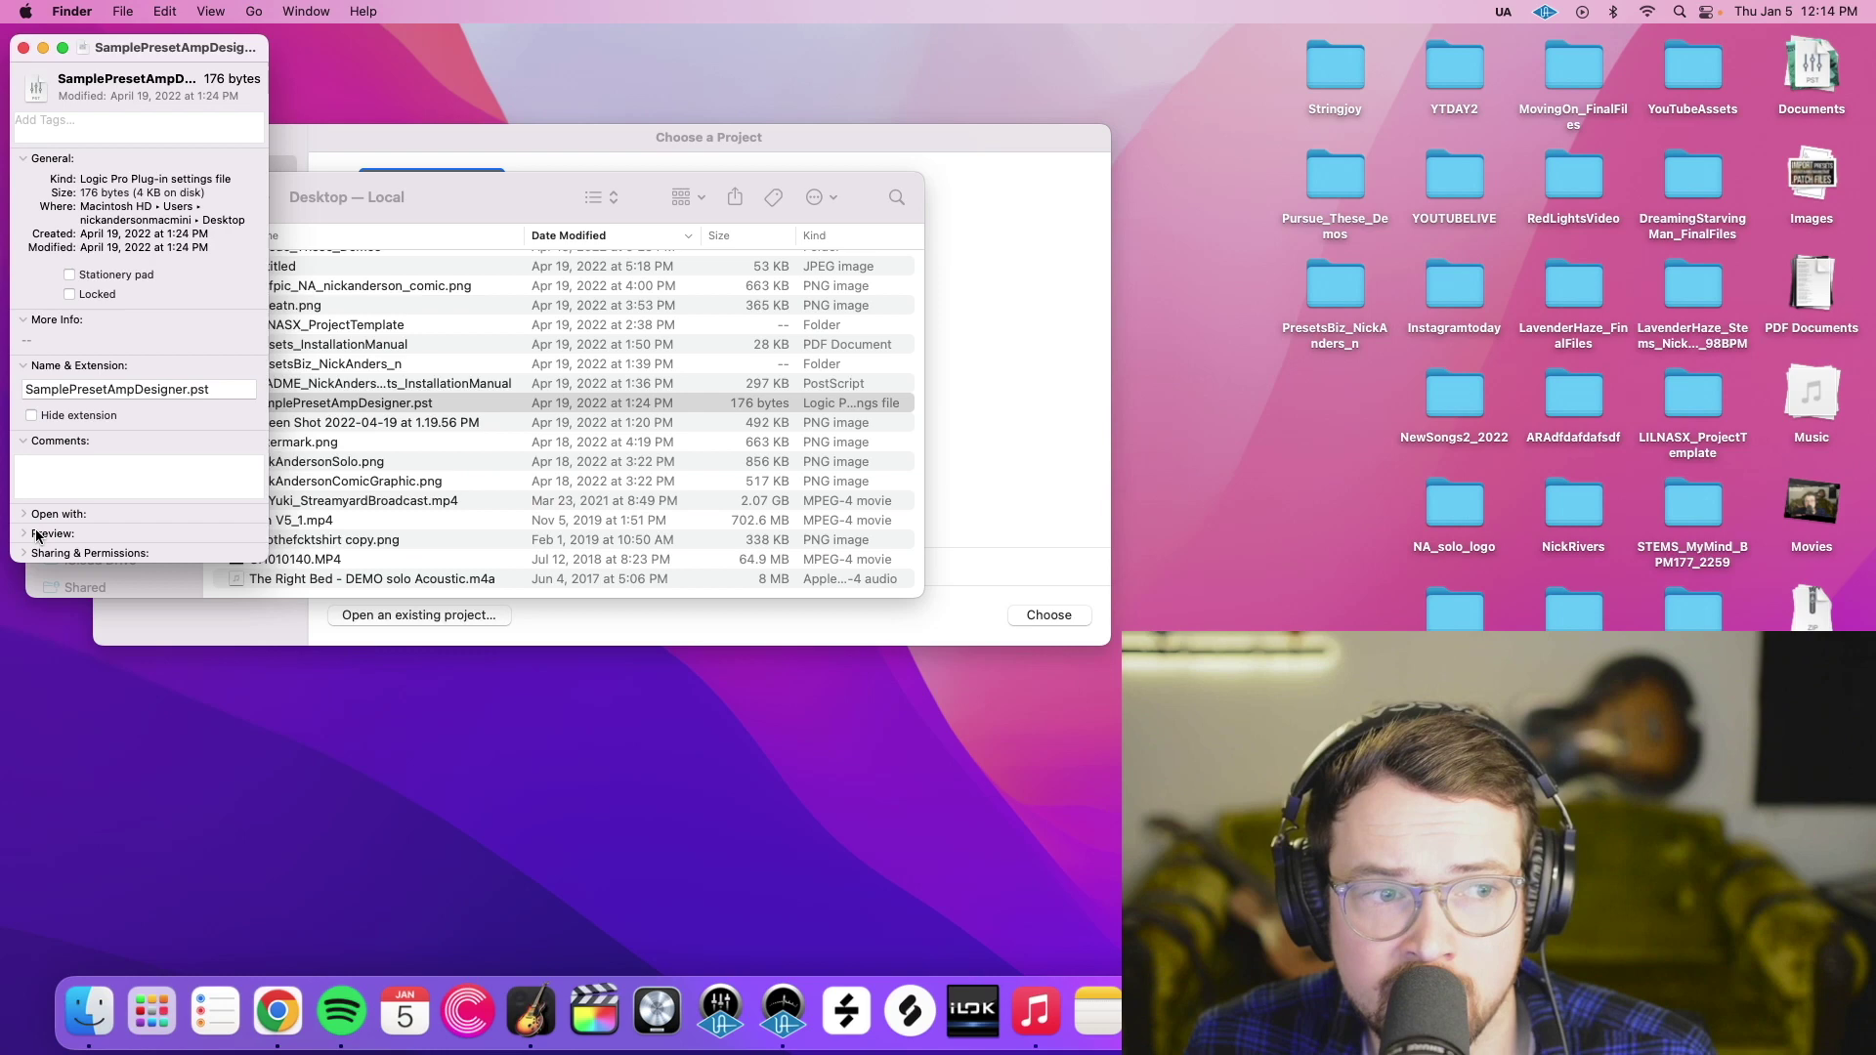
pyautogui.click(25, 533)
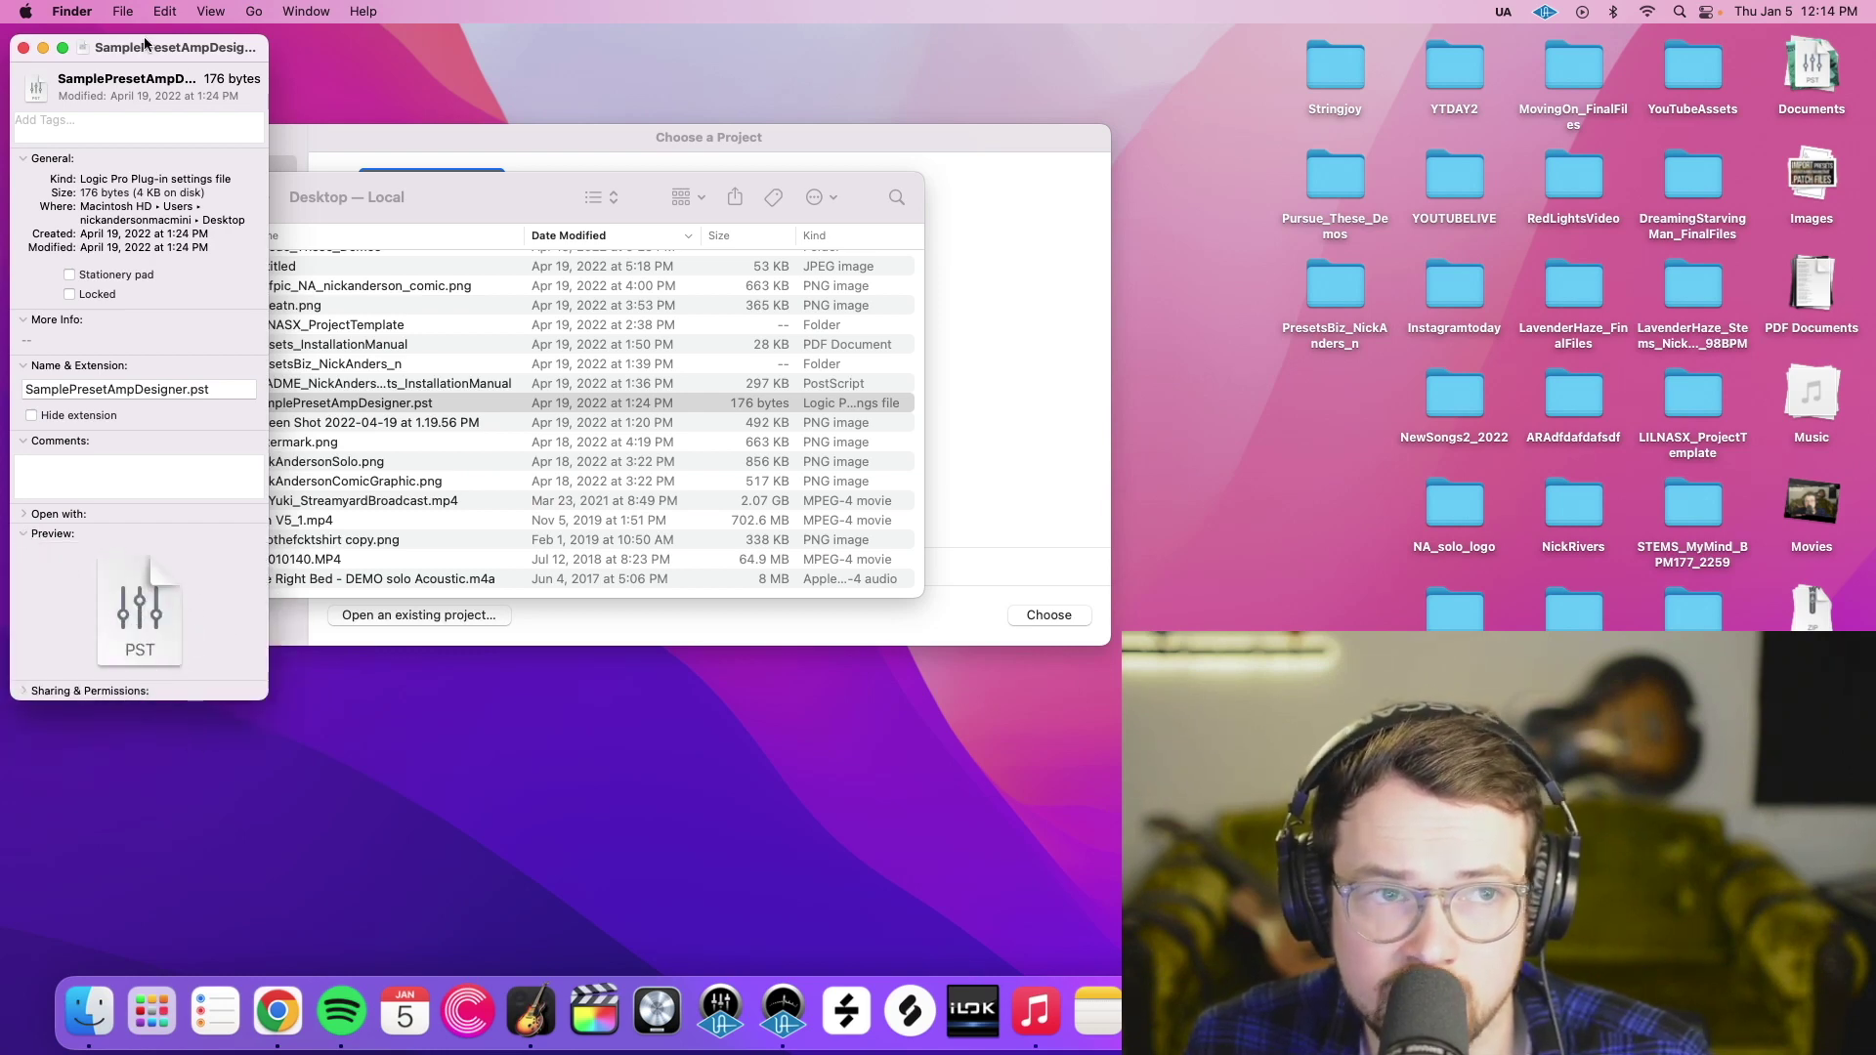
pyautogui.moveTo(143, 43); pyautogui.dragTo(1100, 98)
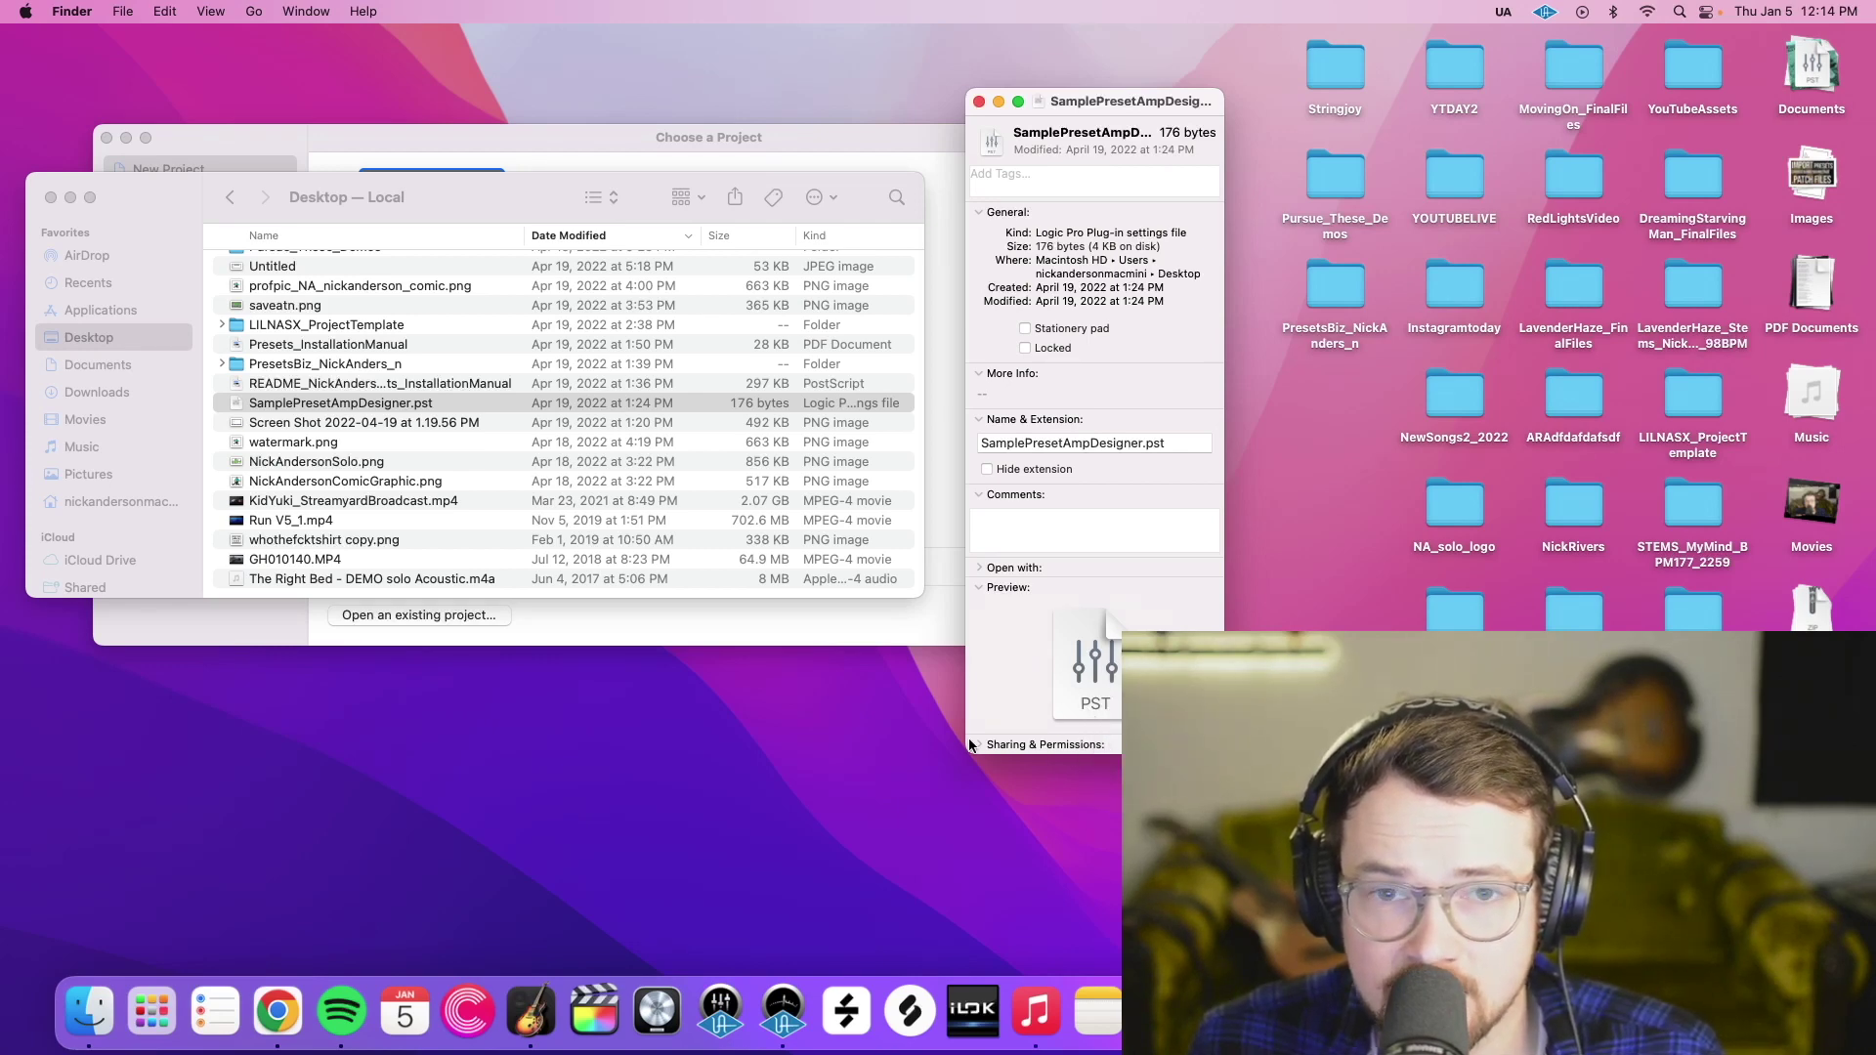
pyautogui.moveTo(1106, 96); pyautogui.dragTo(1092, 74)
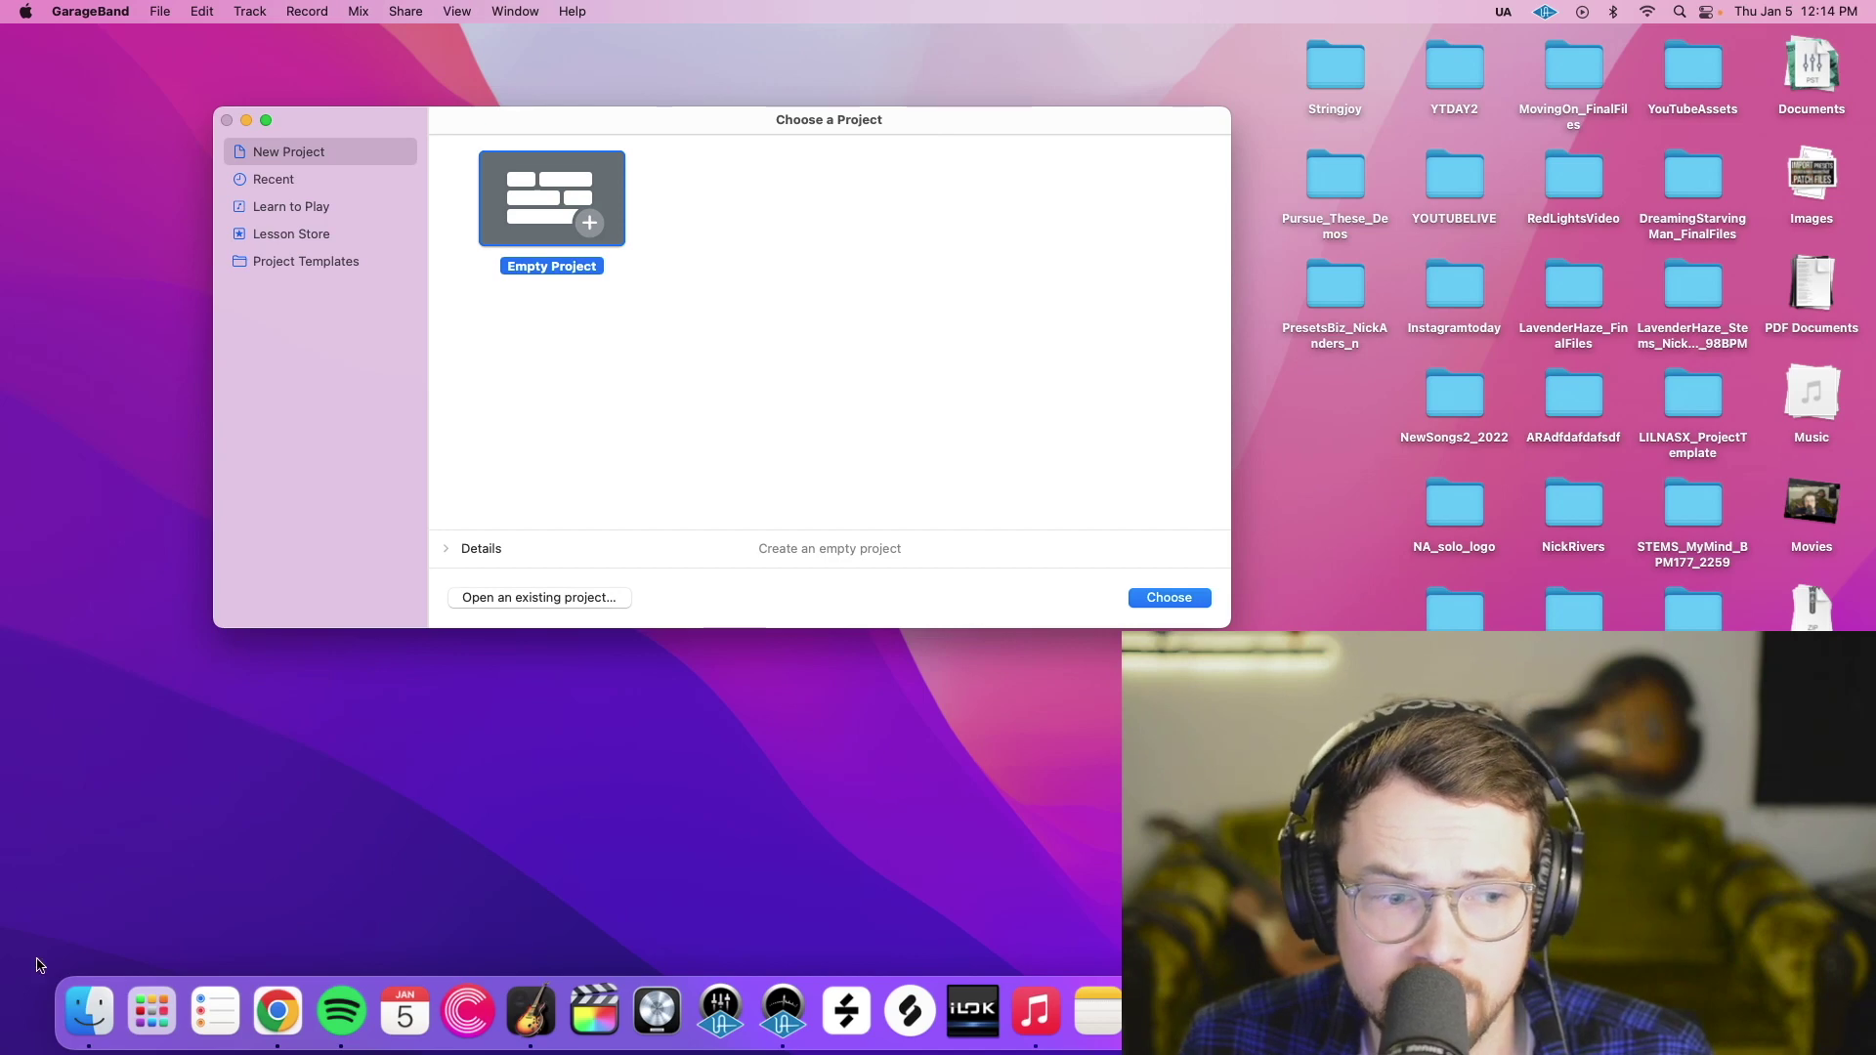
# Open a Finder Recents window over the project chooser after checking Finder Preferences.
pyautogui.click(89, 1012)
pyautogui.moveTo(484, 209); pyautogui.dragTo(1023, 344)
pyautogui.click(69, 11)
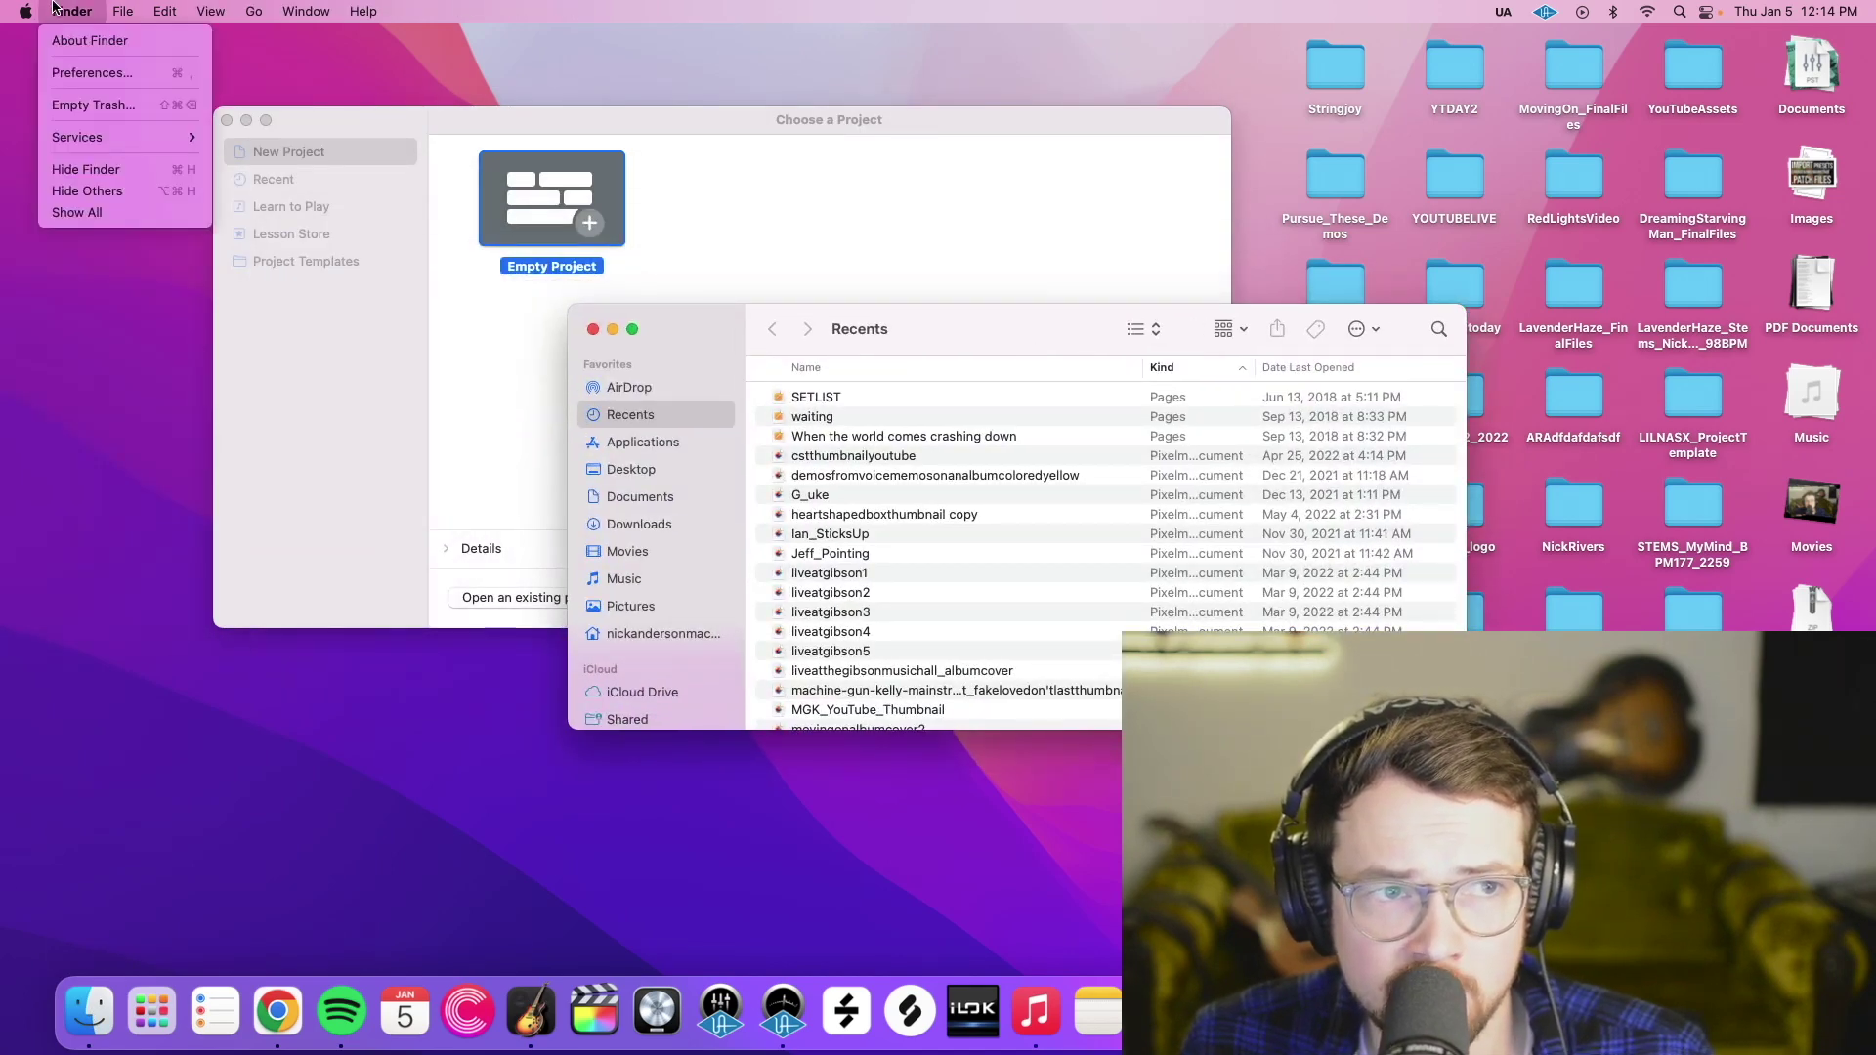
pyautogui.click(64, 74)
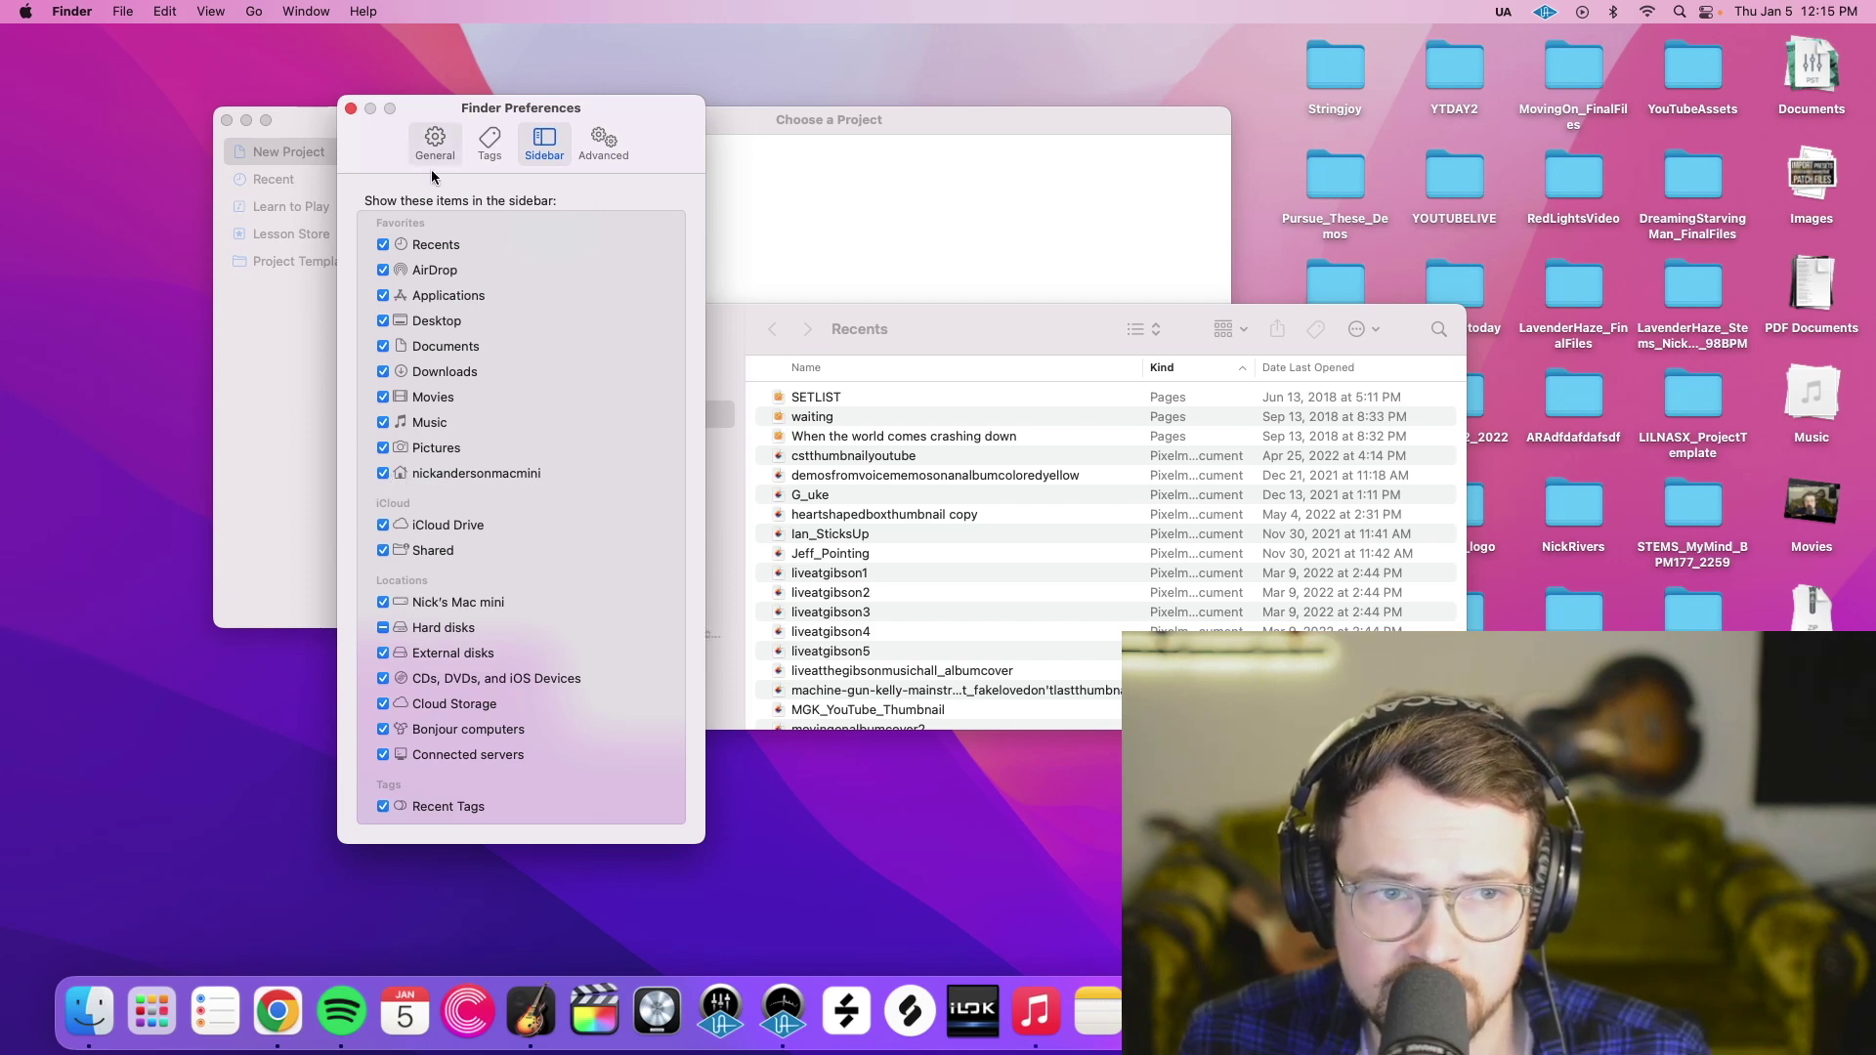
pyautogui.click(351, 107)
pyautogui.moveTo(703, 330); pyautogui.dragTo(682, 280)
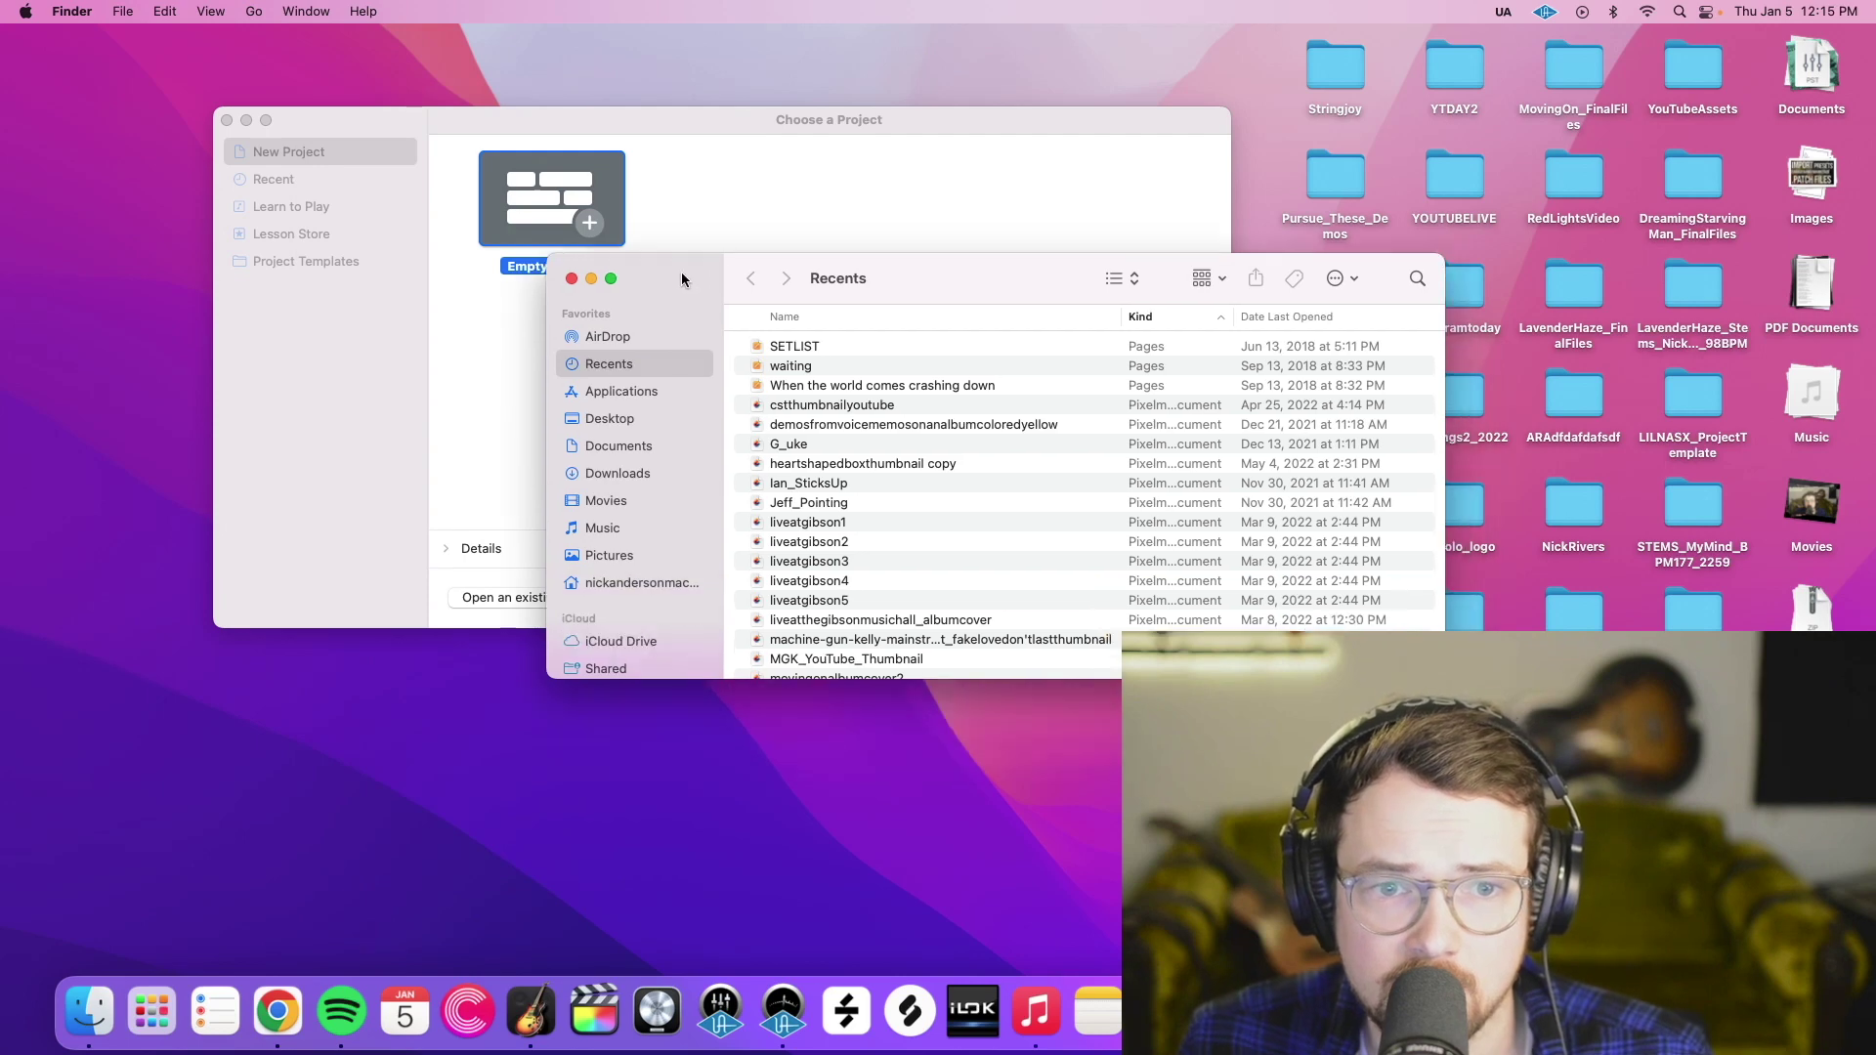
# Rearrange the windows and show the Desktop with SamplePresetAmpDesigner.pst selected.
pyautogui.click(571, 279)
pyautogui.moveTo(391, 125); pyautogui.dragTo(466, 162)
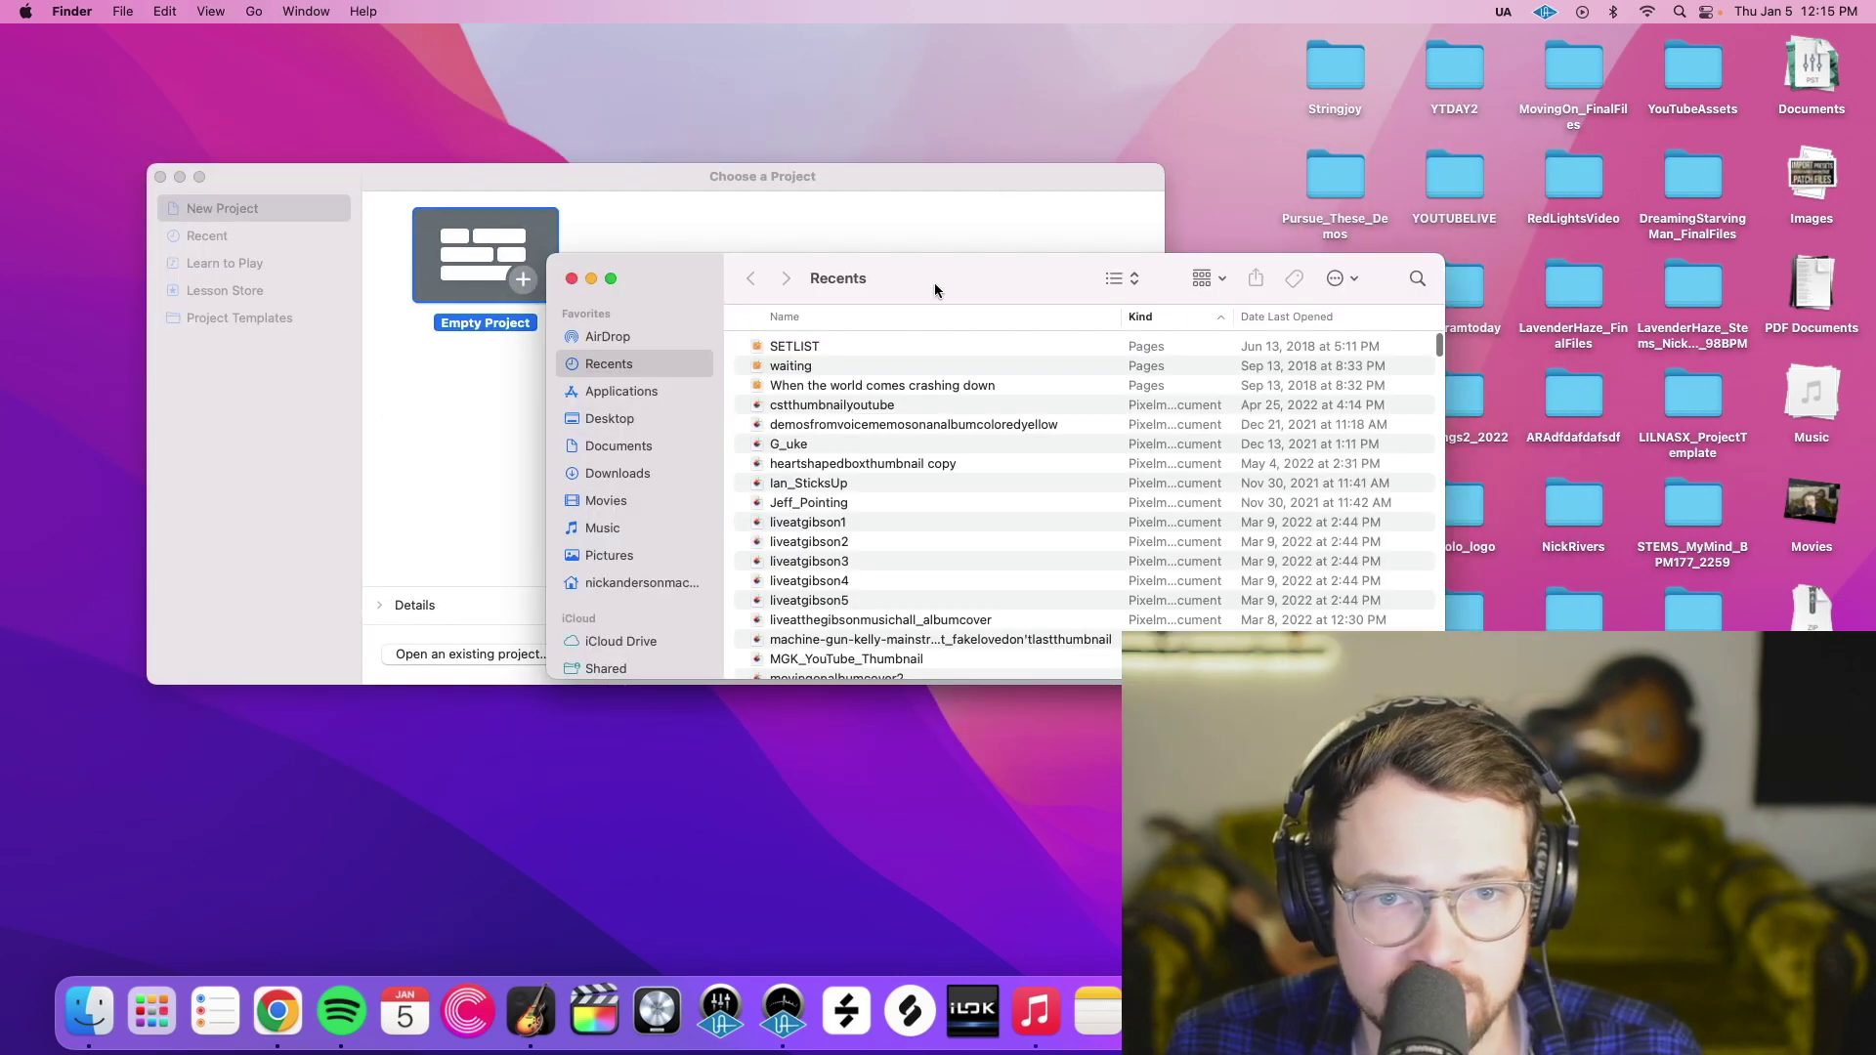
pyautogui.moveTo(950, 286); pyautogui.dragTo(1338, 294)
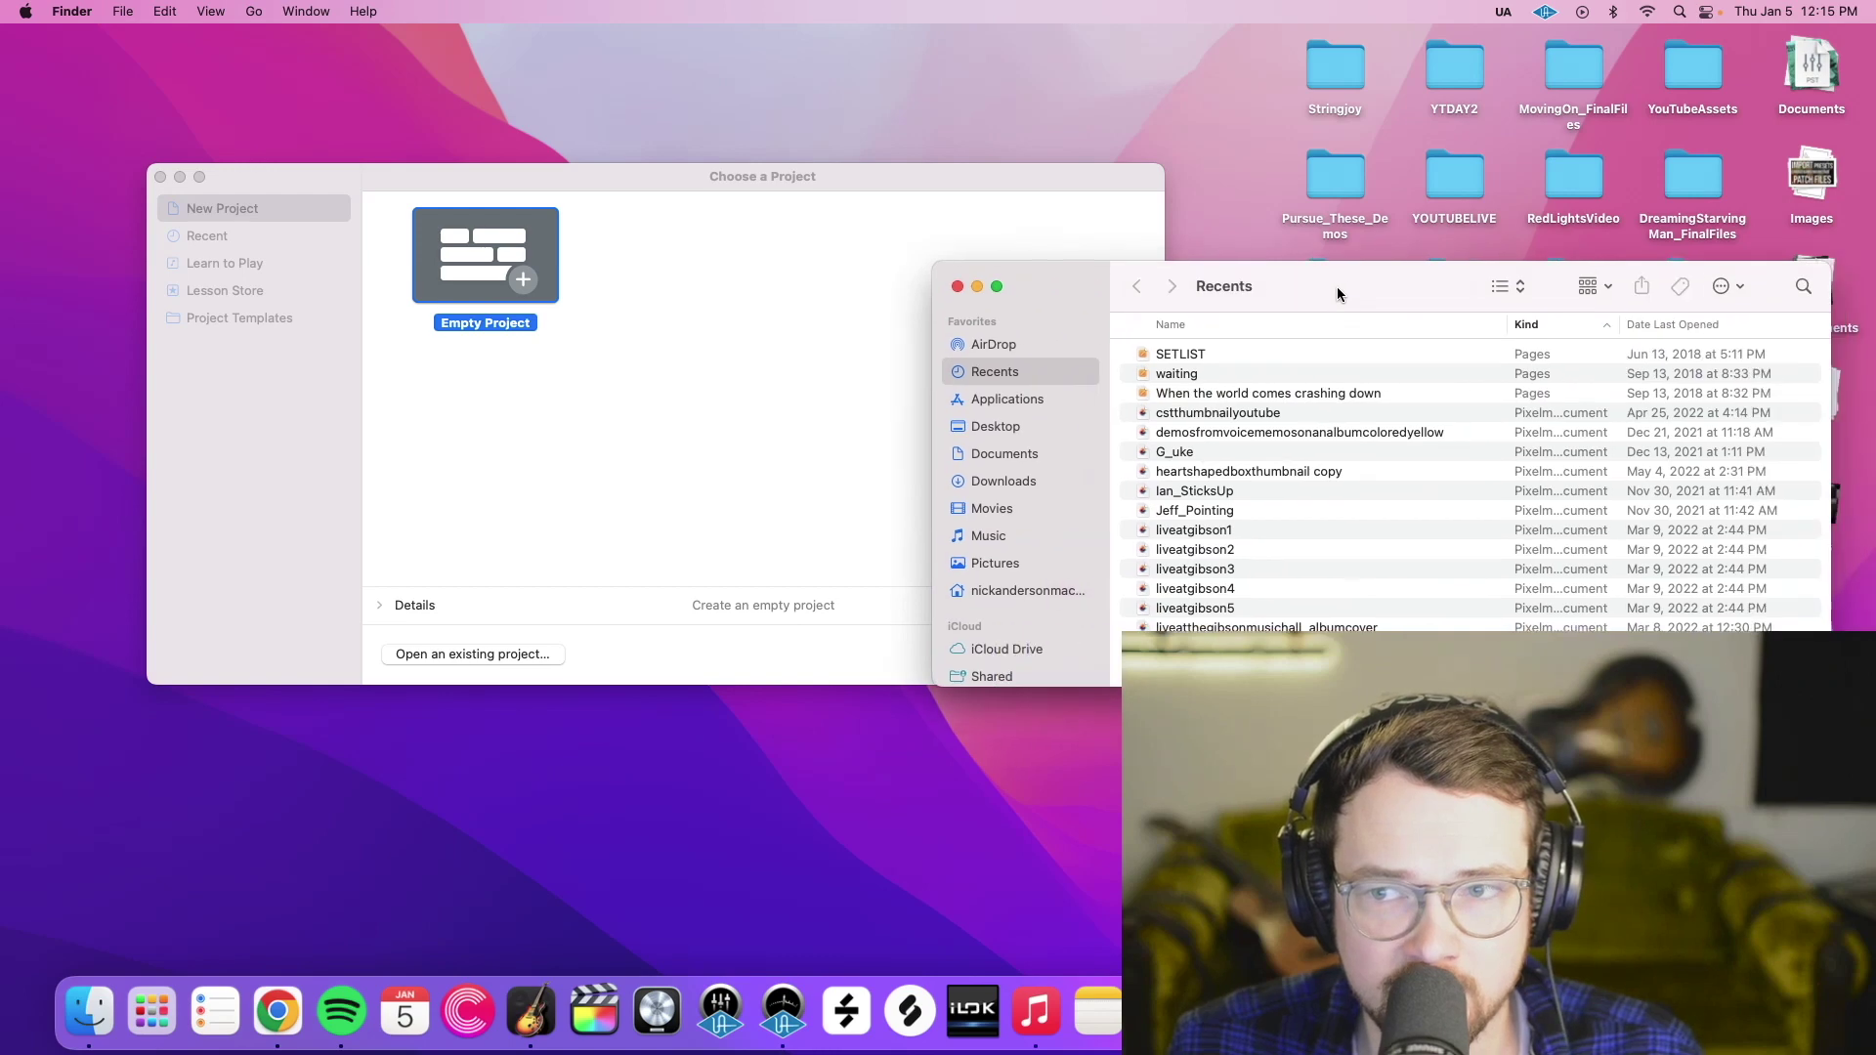
pyautogui.click(1000, 427)
pyautogui.scroll(-2, 1265, 523)
pyautogui.scroll(2, 1256, 498)
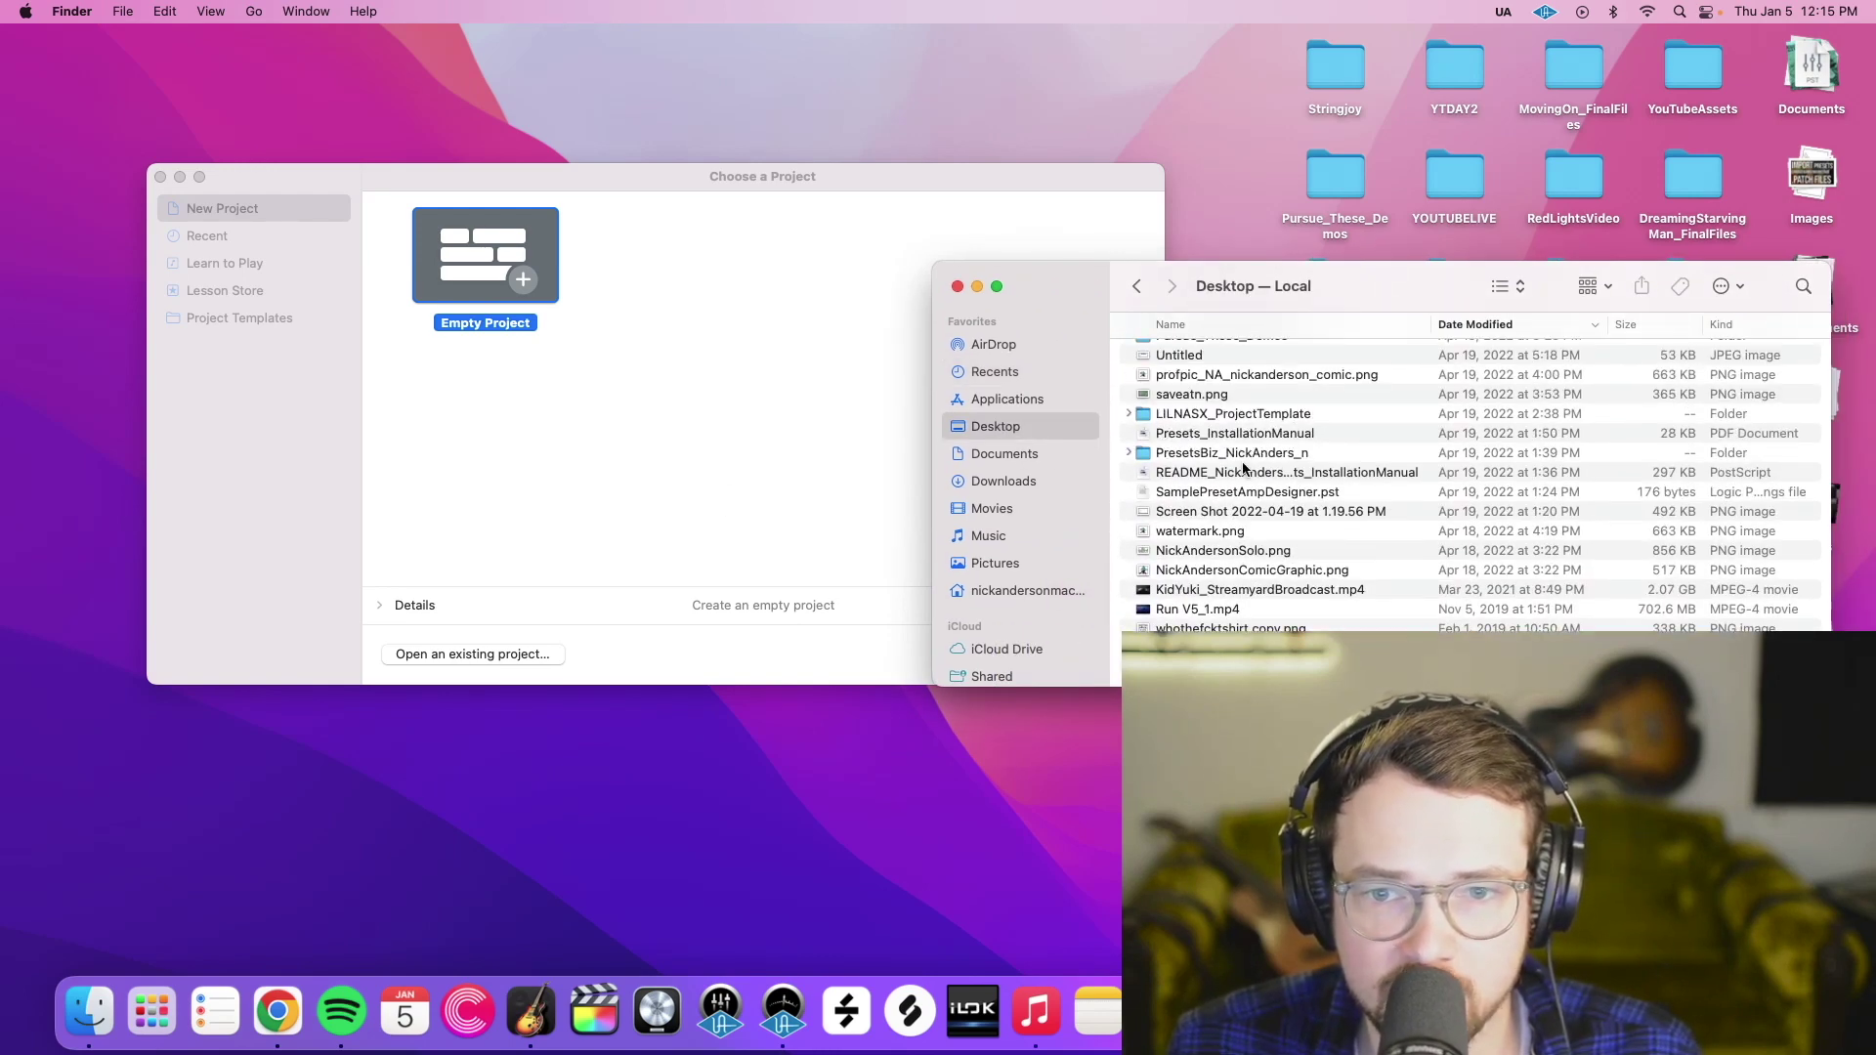
pyautogui.click(1366, 495)
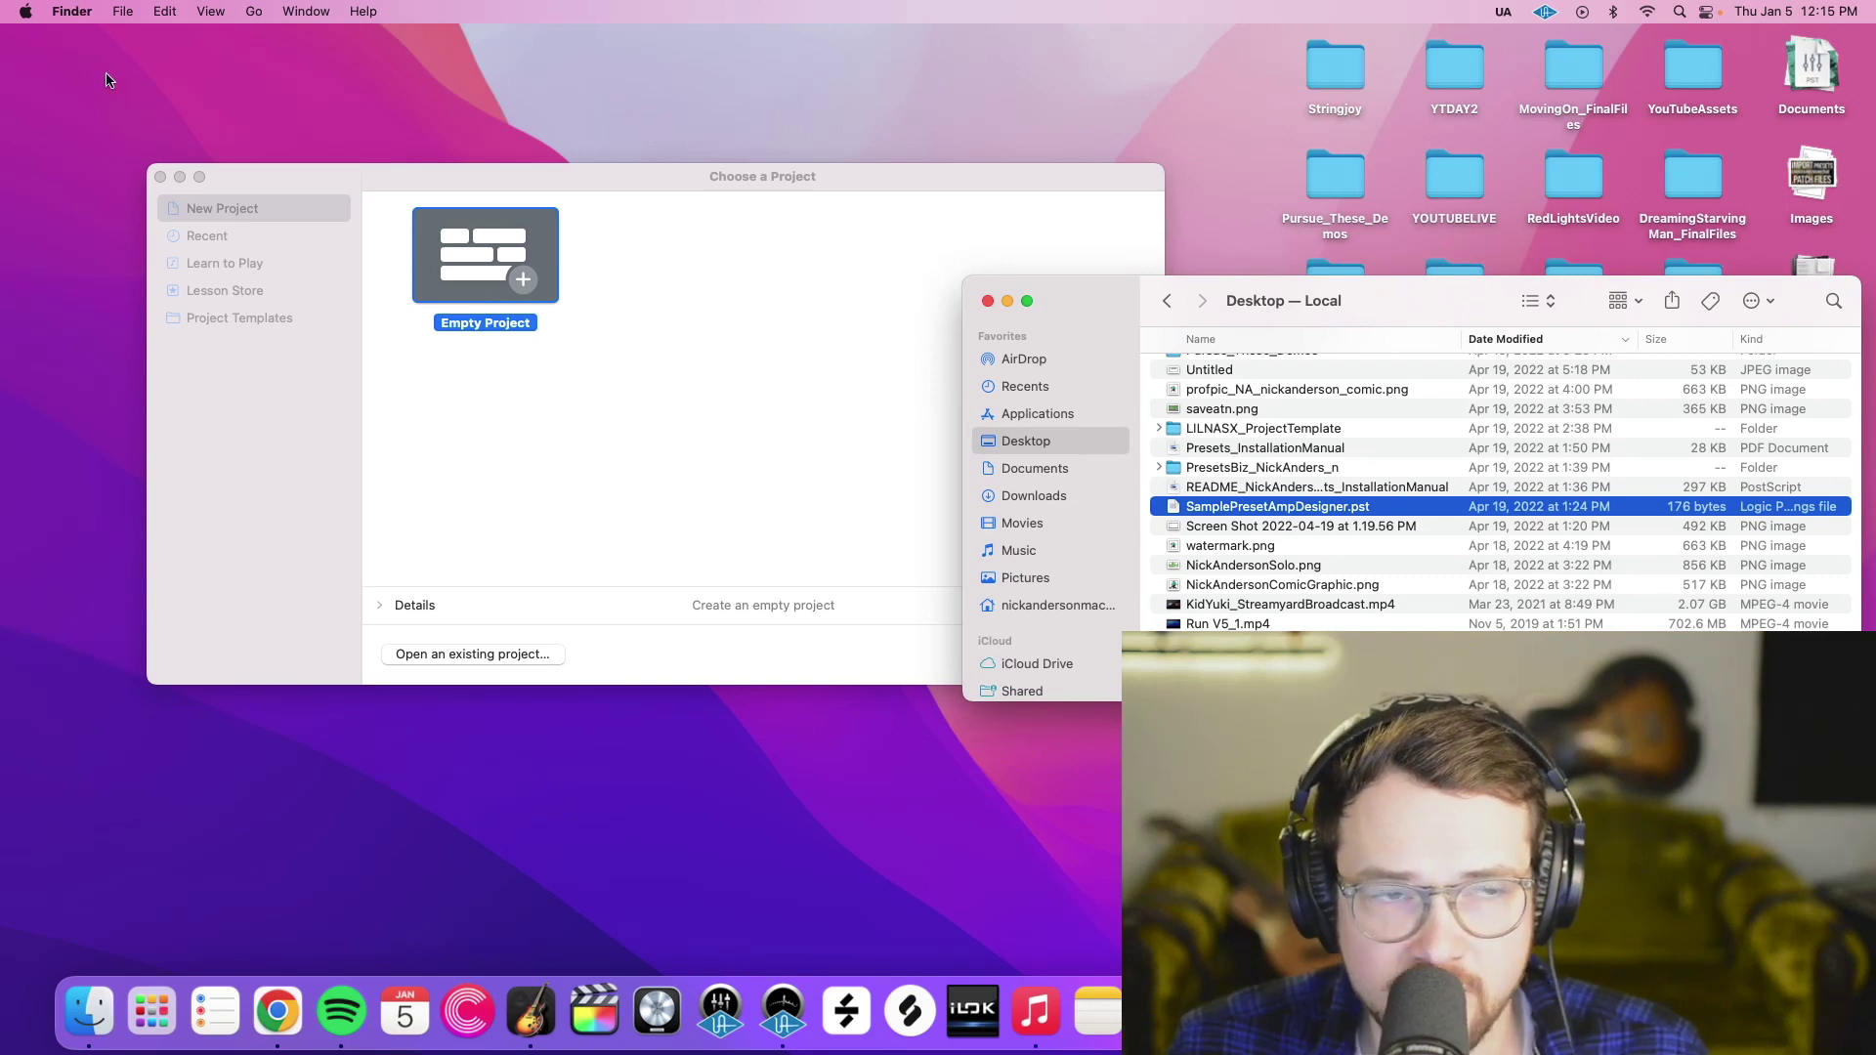
# Add a New Finder Window and place it left of the Desktop window.
pyautogui.click(72, 11)
pyautogui.moveTo(149, 18)
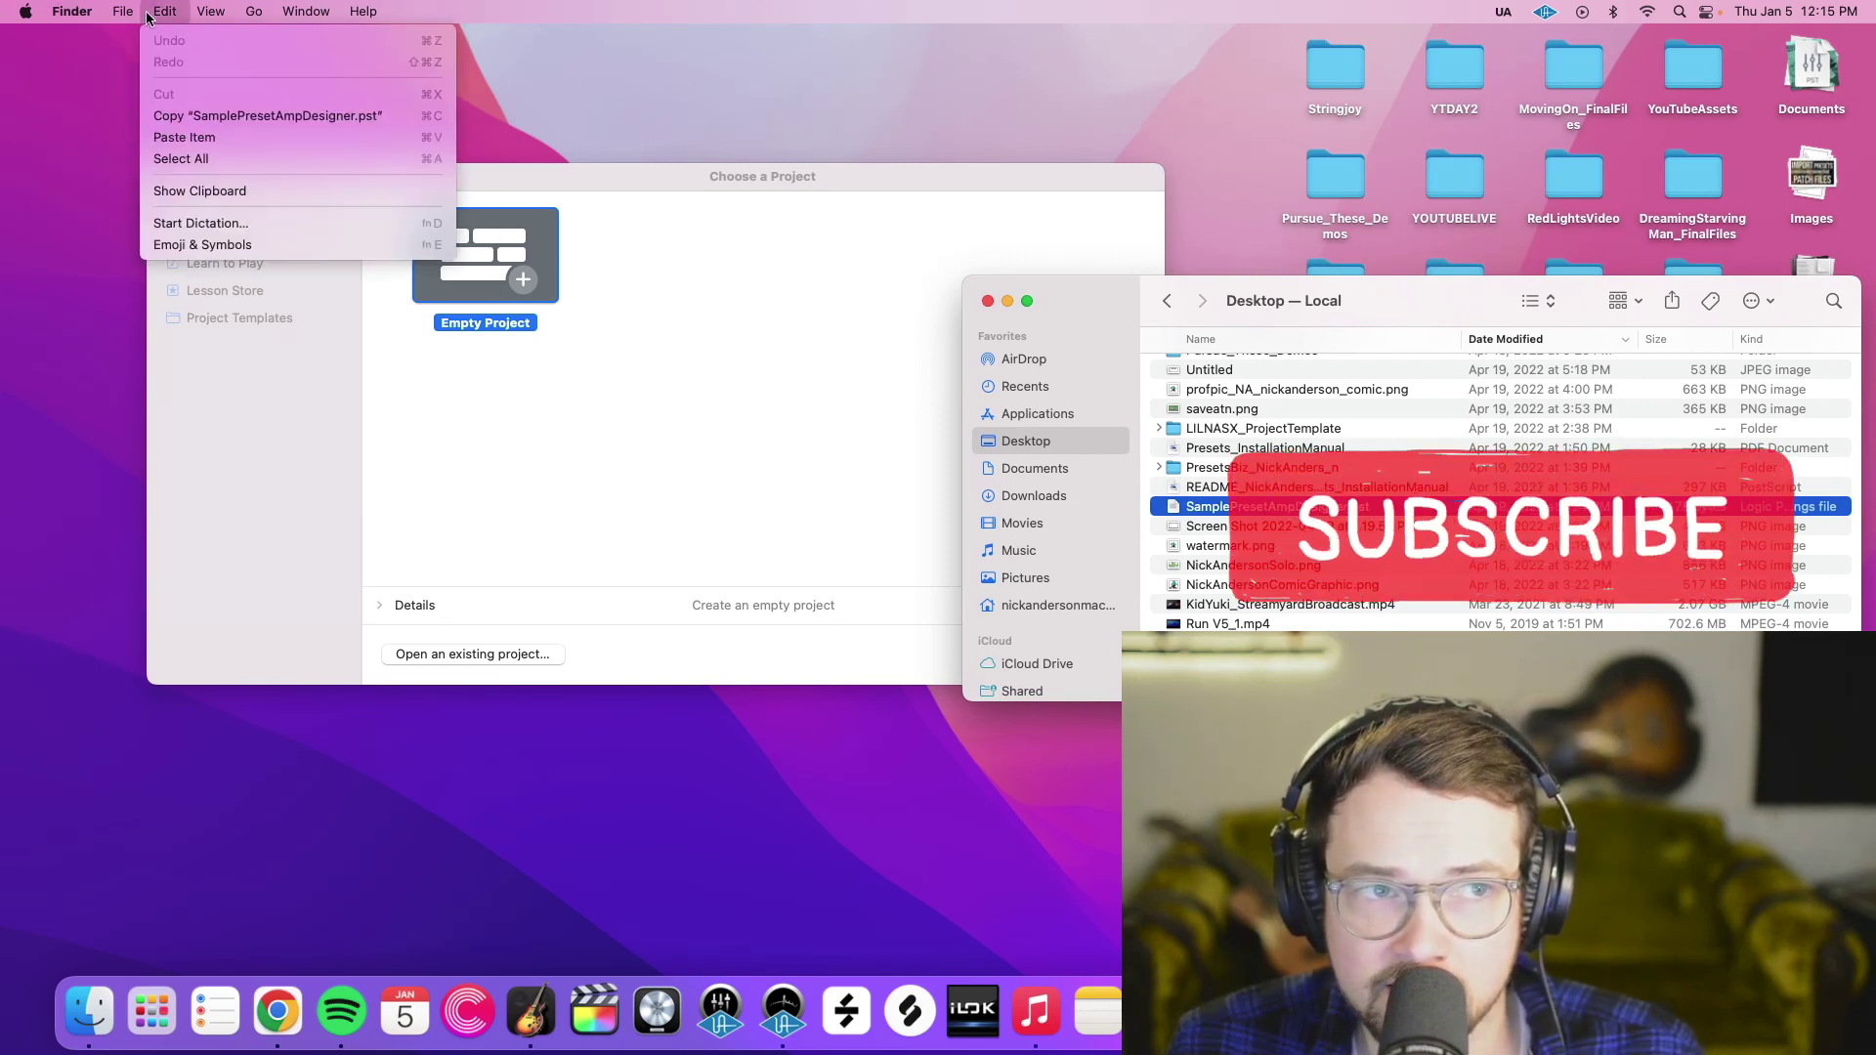
pyautogui.click(146, 39)
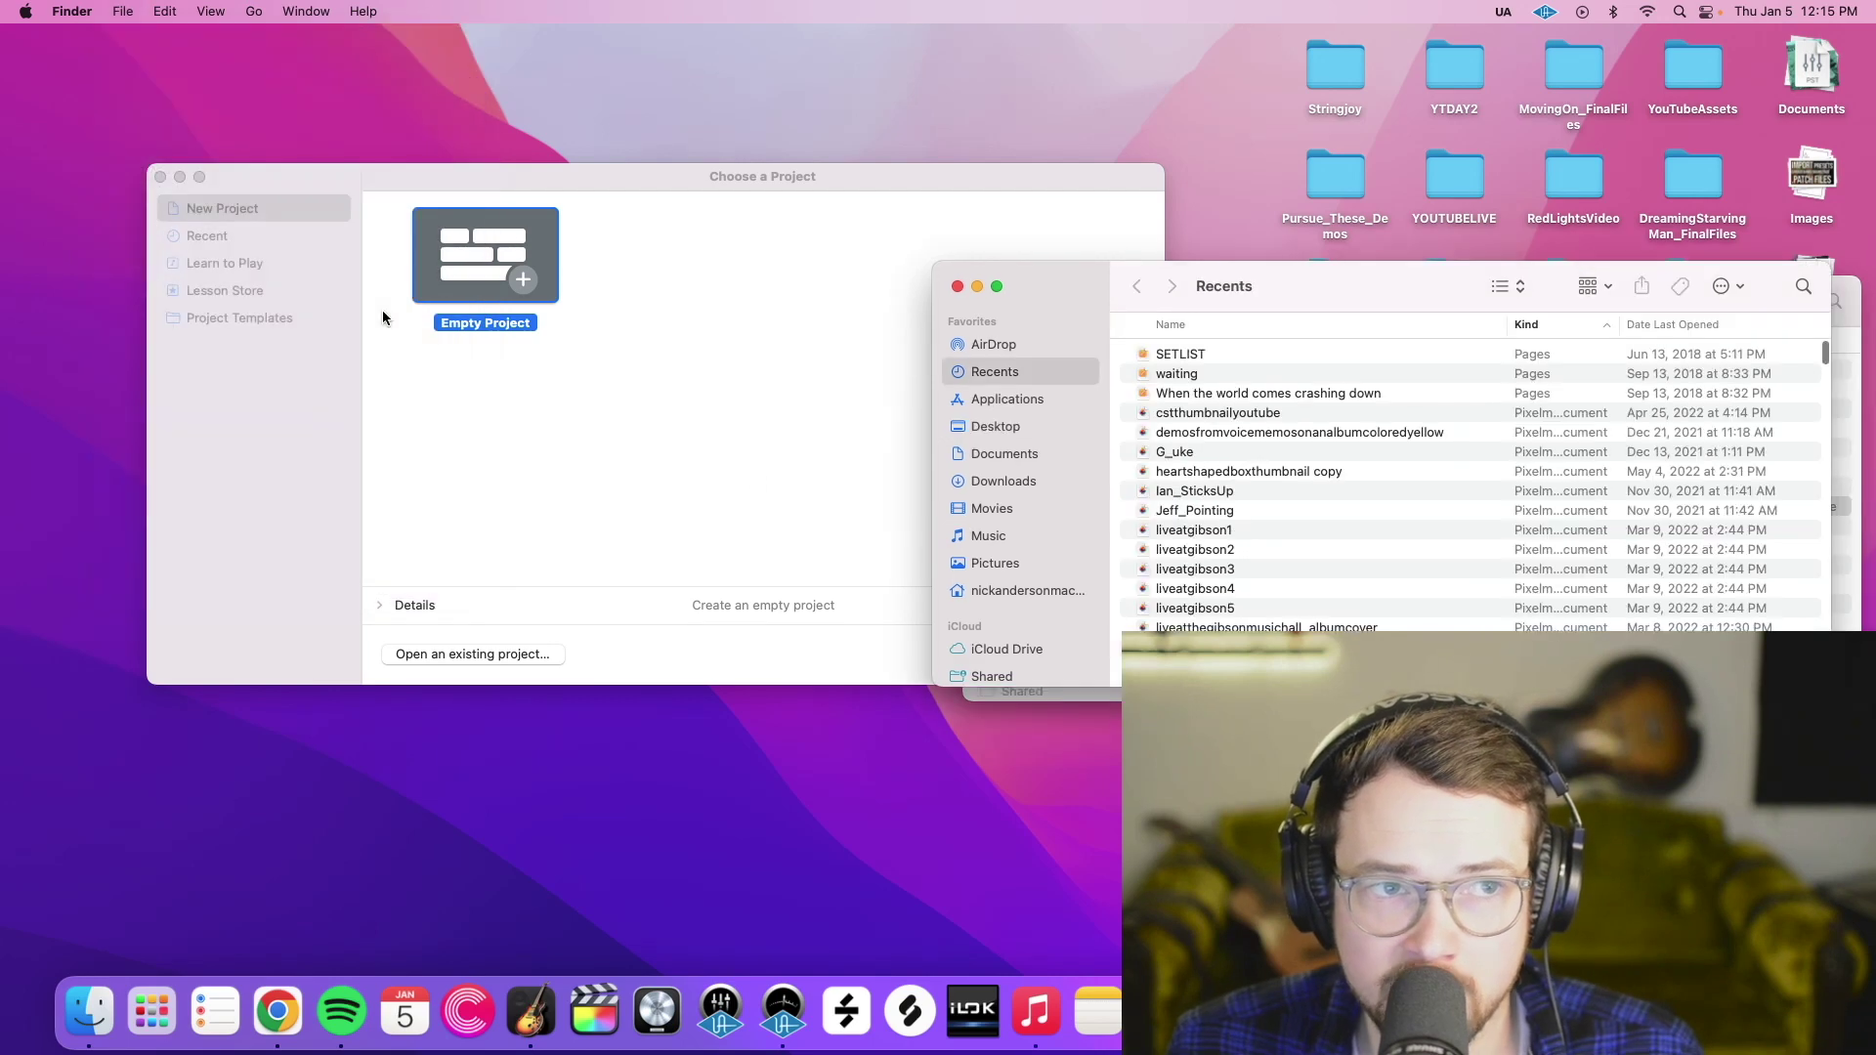
pyautogui.moveTo(1339, 284); pyautogui.dragTo(456, 295)
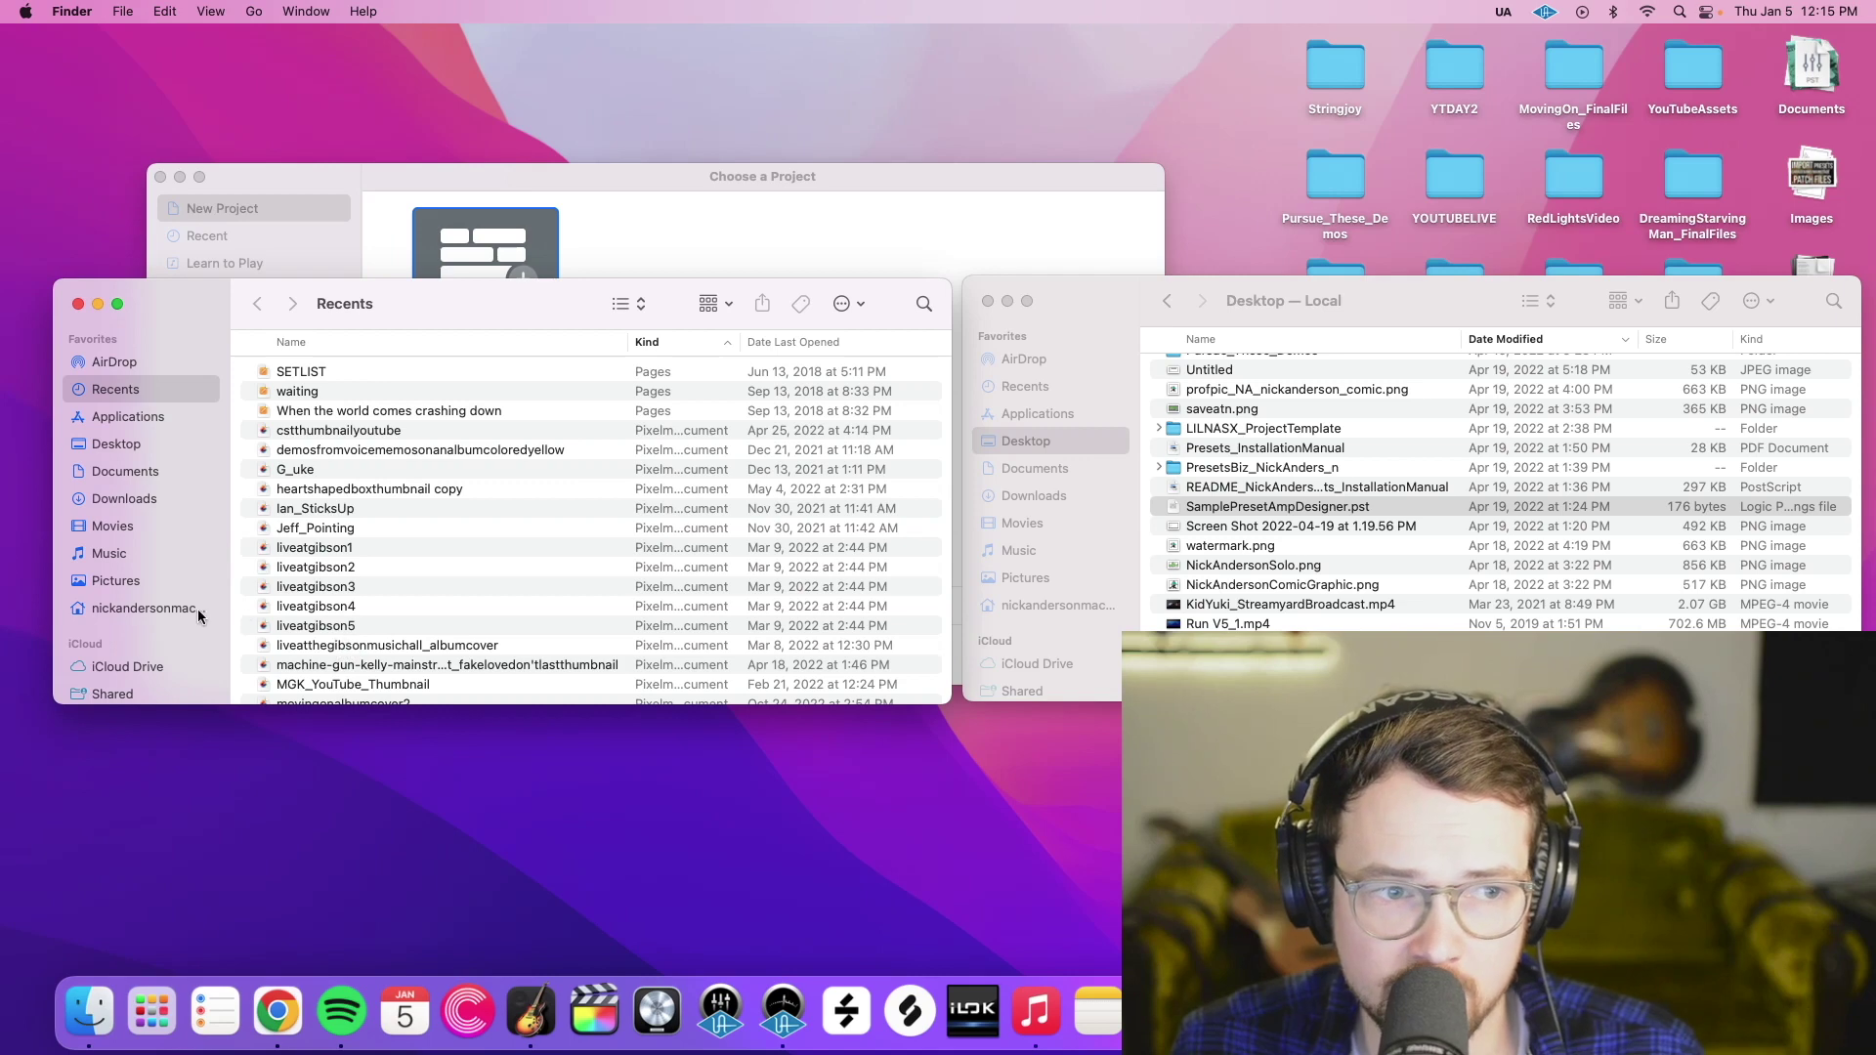
# Go from the home folder through Music › Audio Music Apps › Plug-In Settings and select Amp Designer.
pyautogui.click(80, 611)
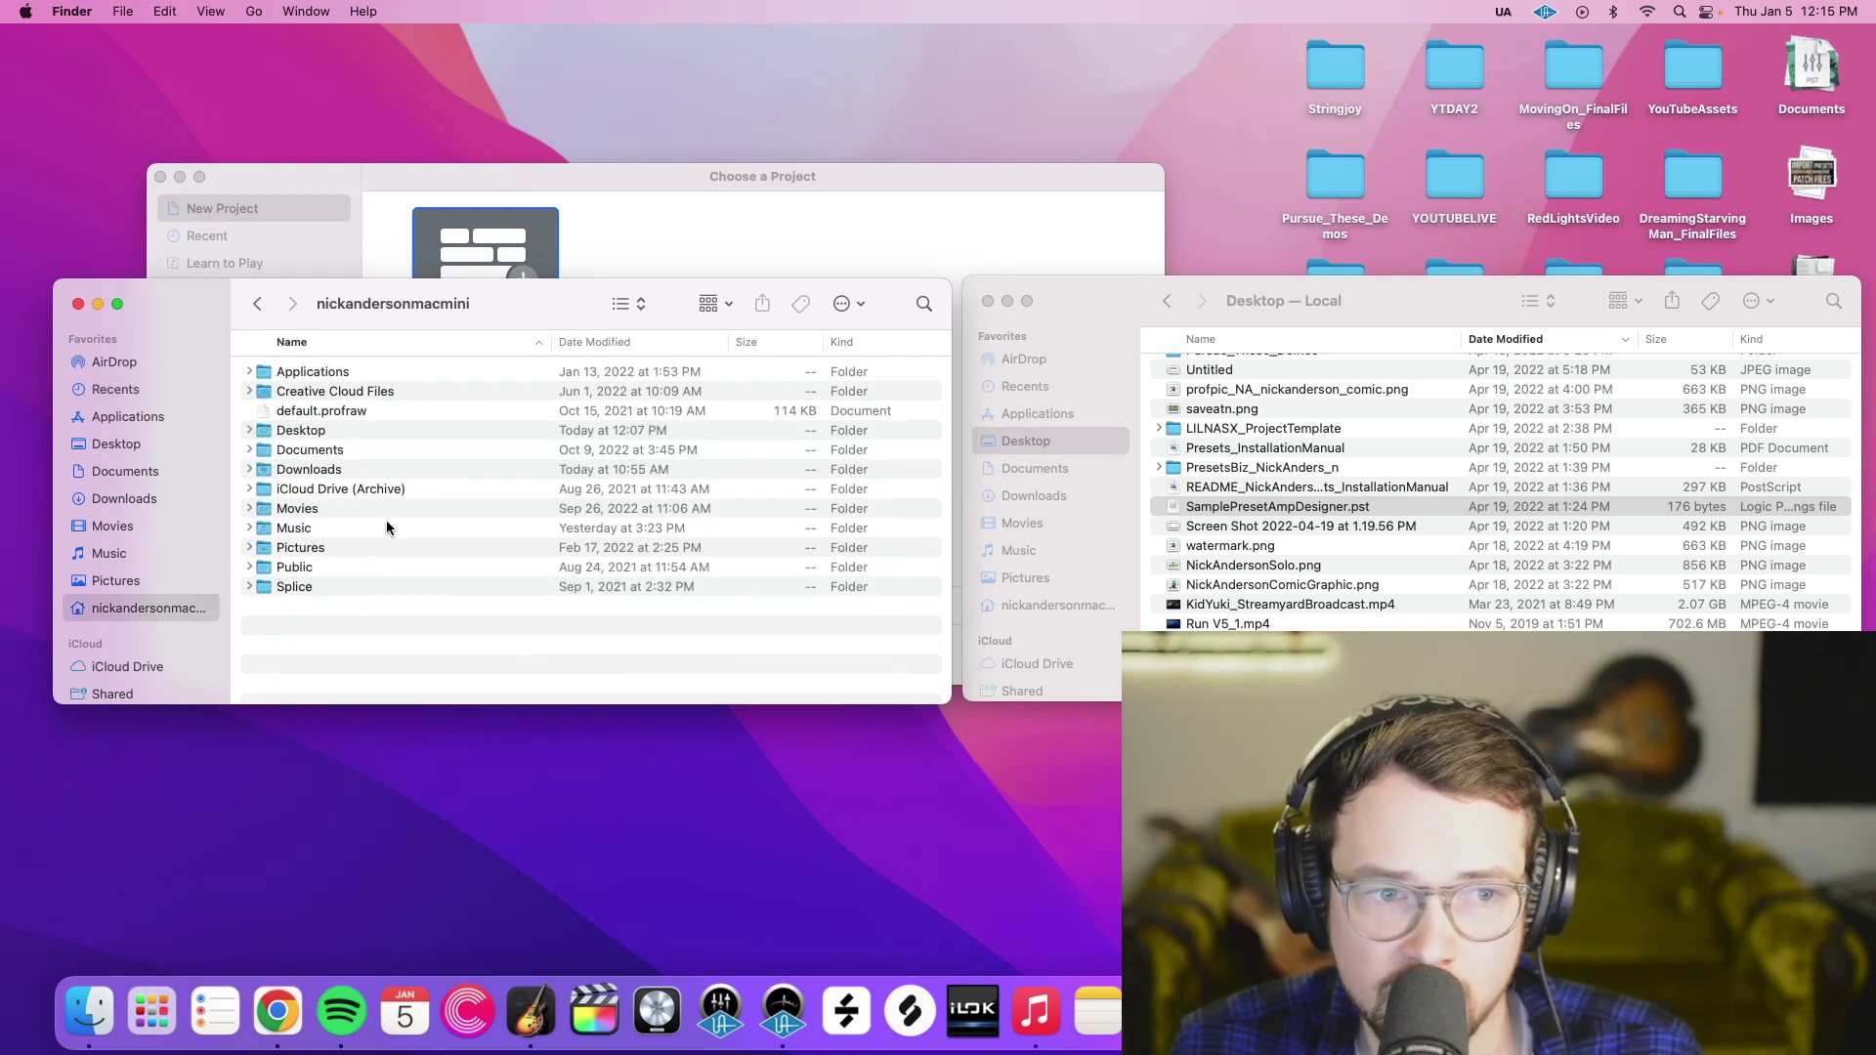
pyautogui.doubleClick(387, 528)
pyautogui.doubleClick(387, 373)
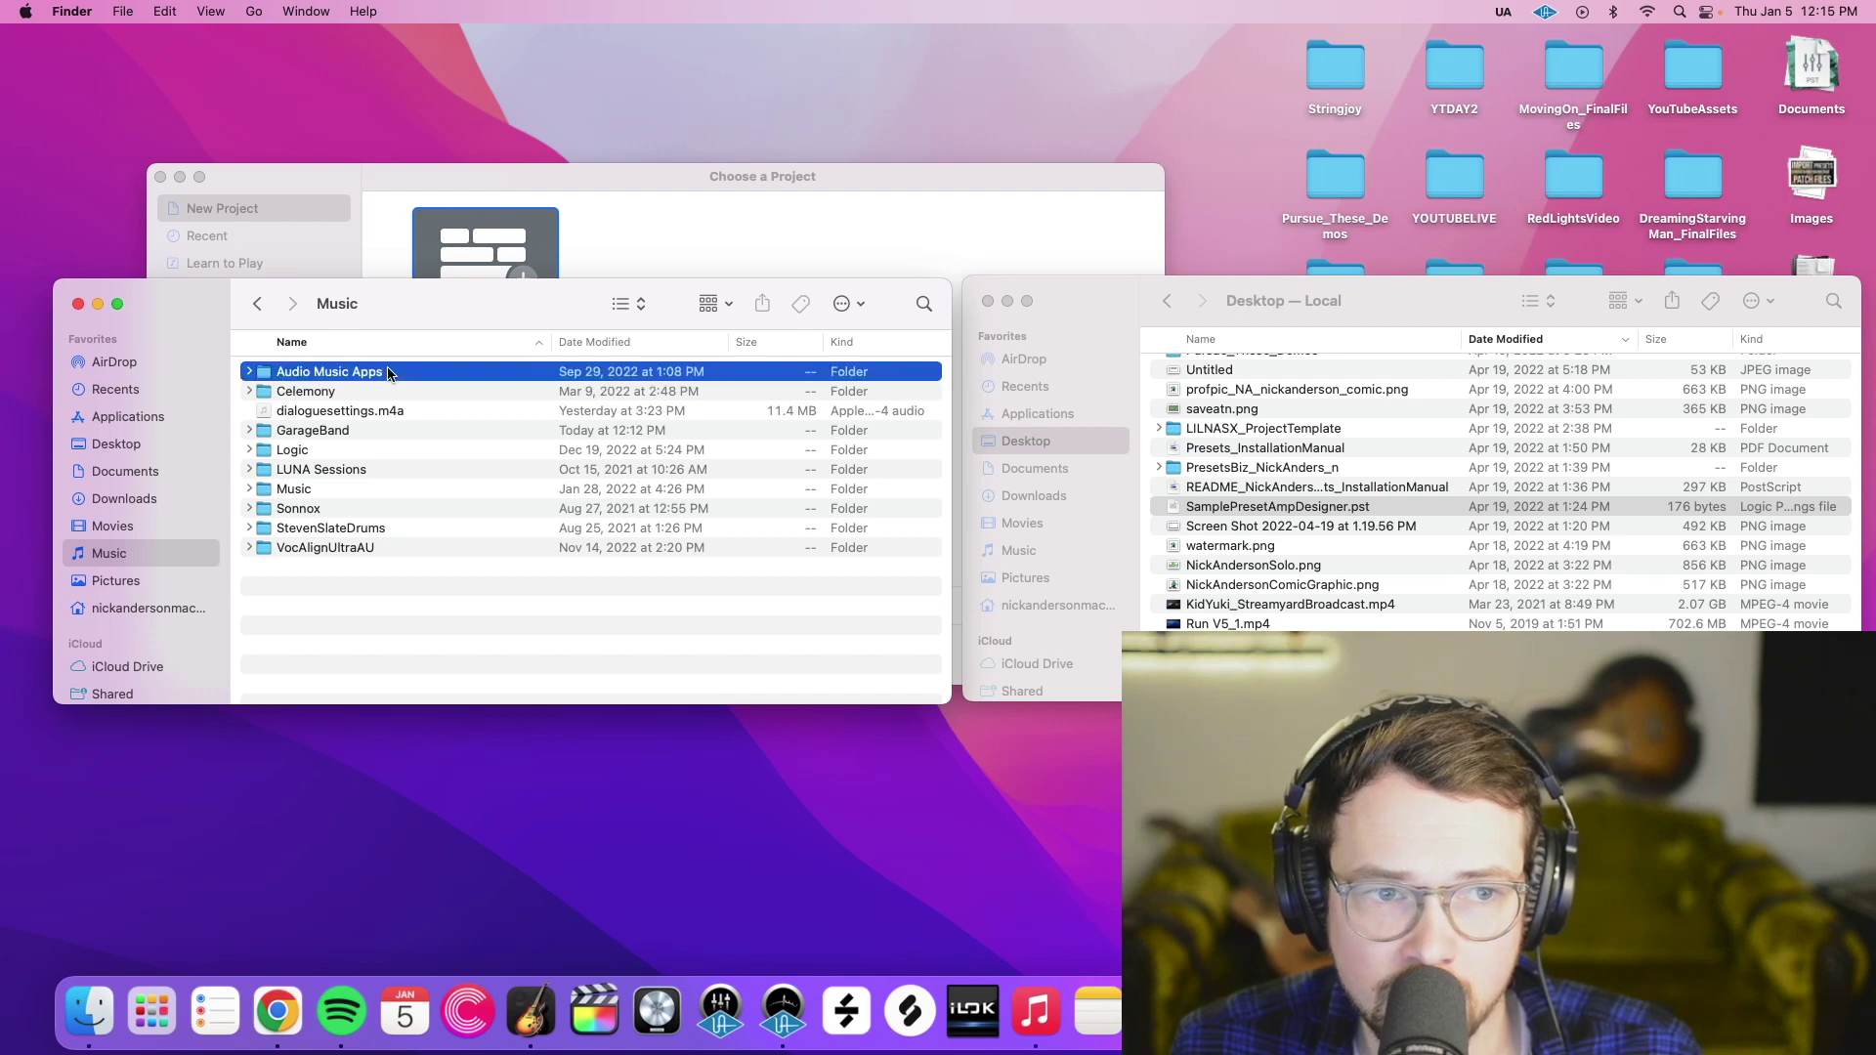
pyautogui.doubleClick(369, 508)
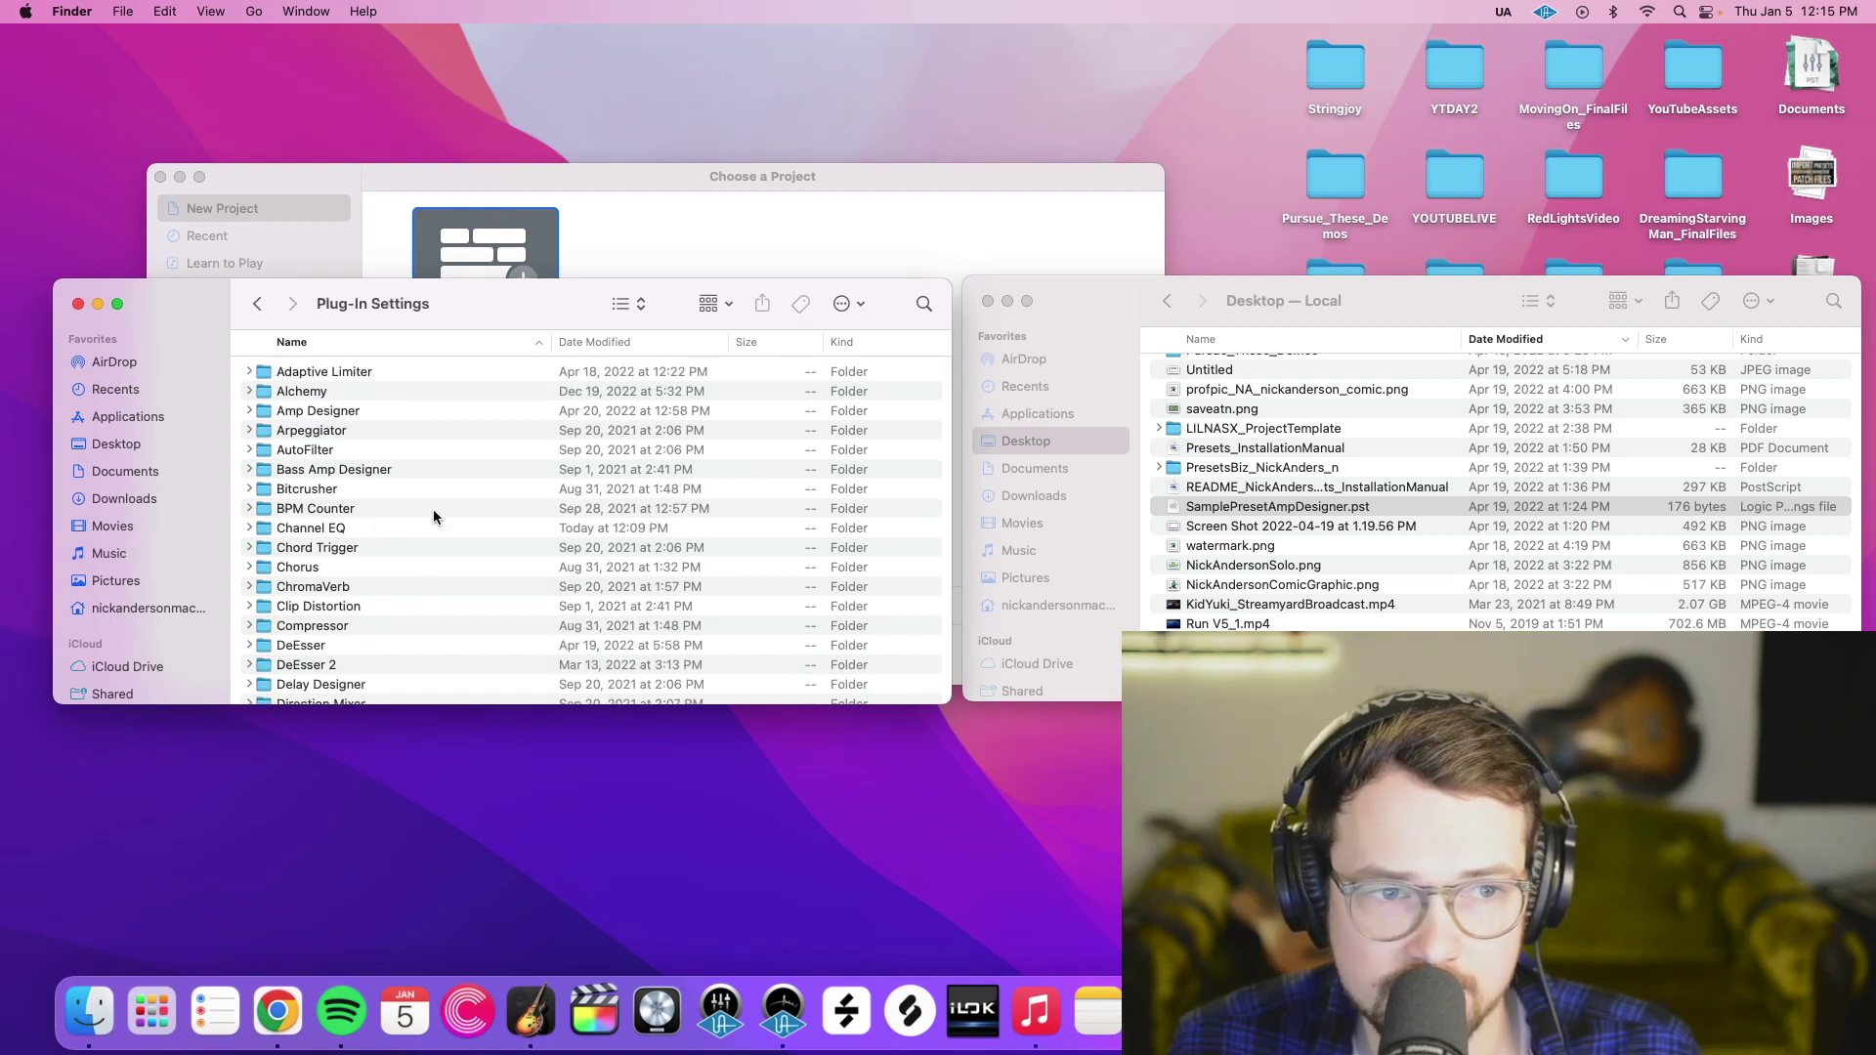
pyautogui.click(323, 414)
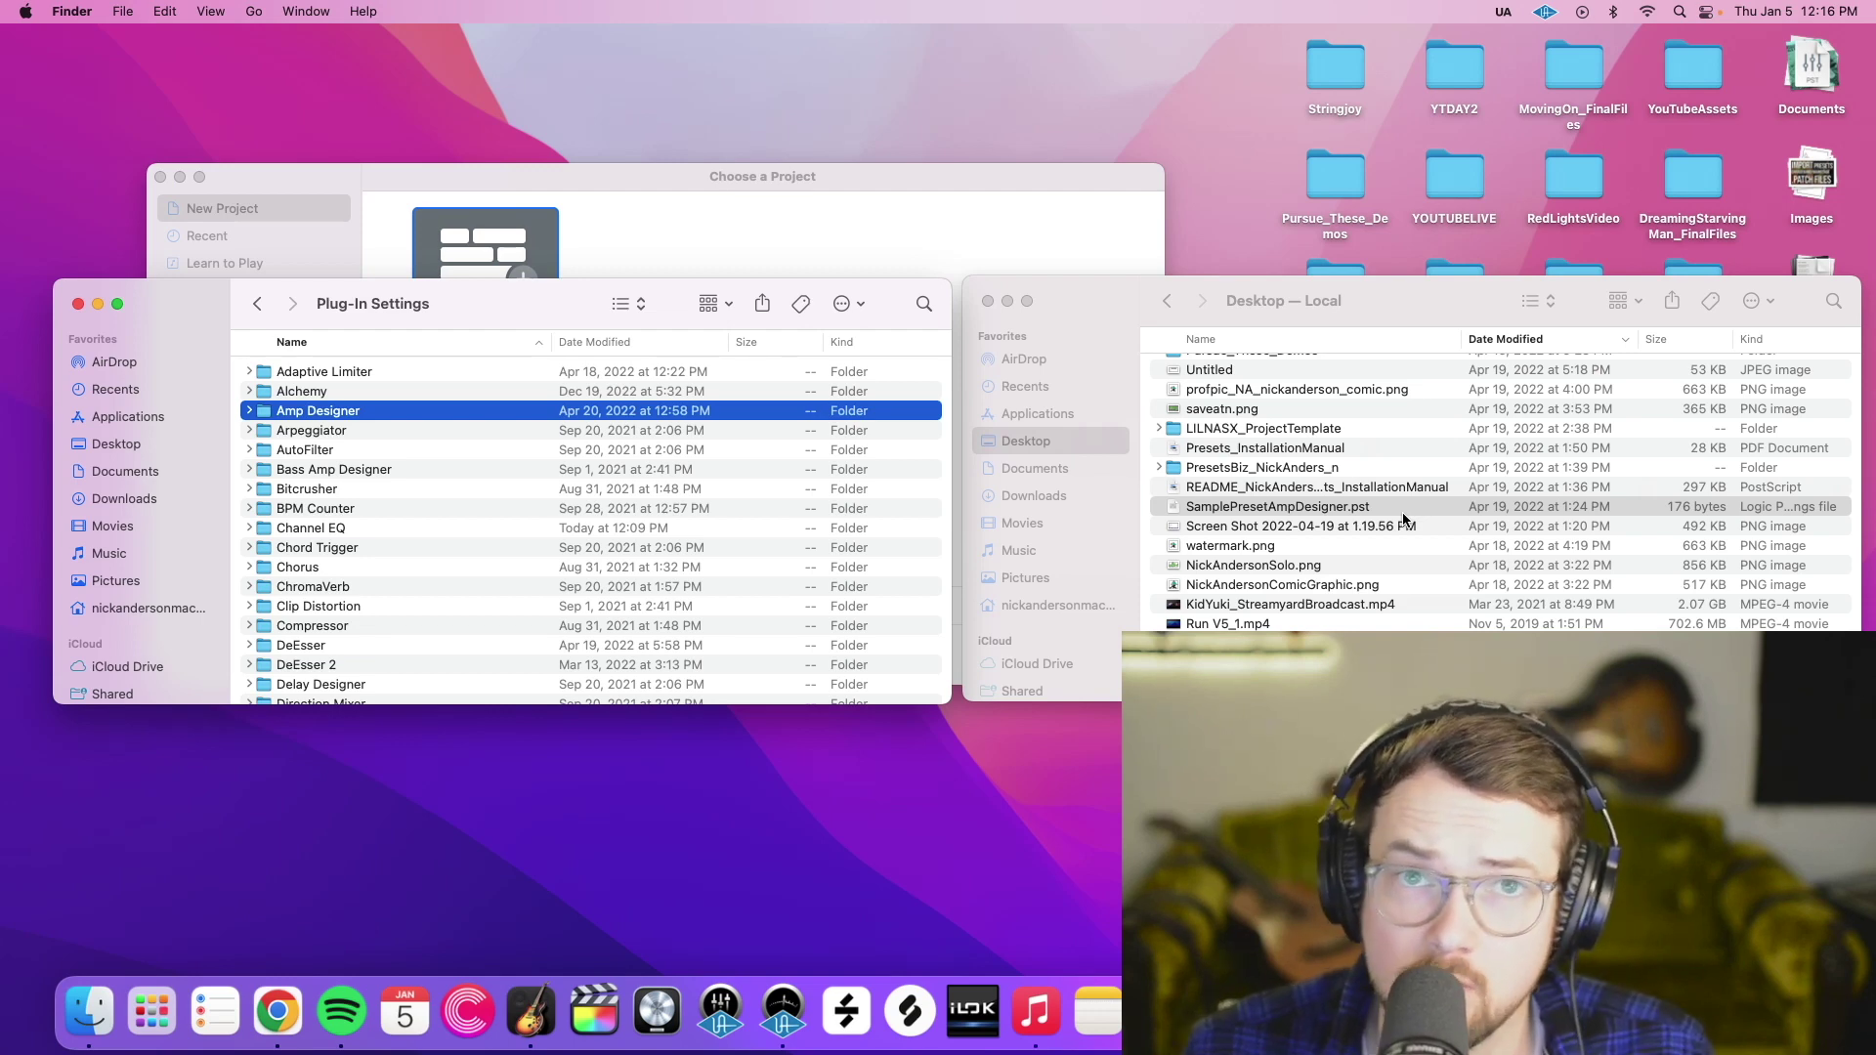
# Drag SamplePresetAmpDesigner.pst from the Desktop into the opened Amp Designer folder.
pyautogui.doubleClick(342, 409)
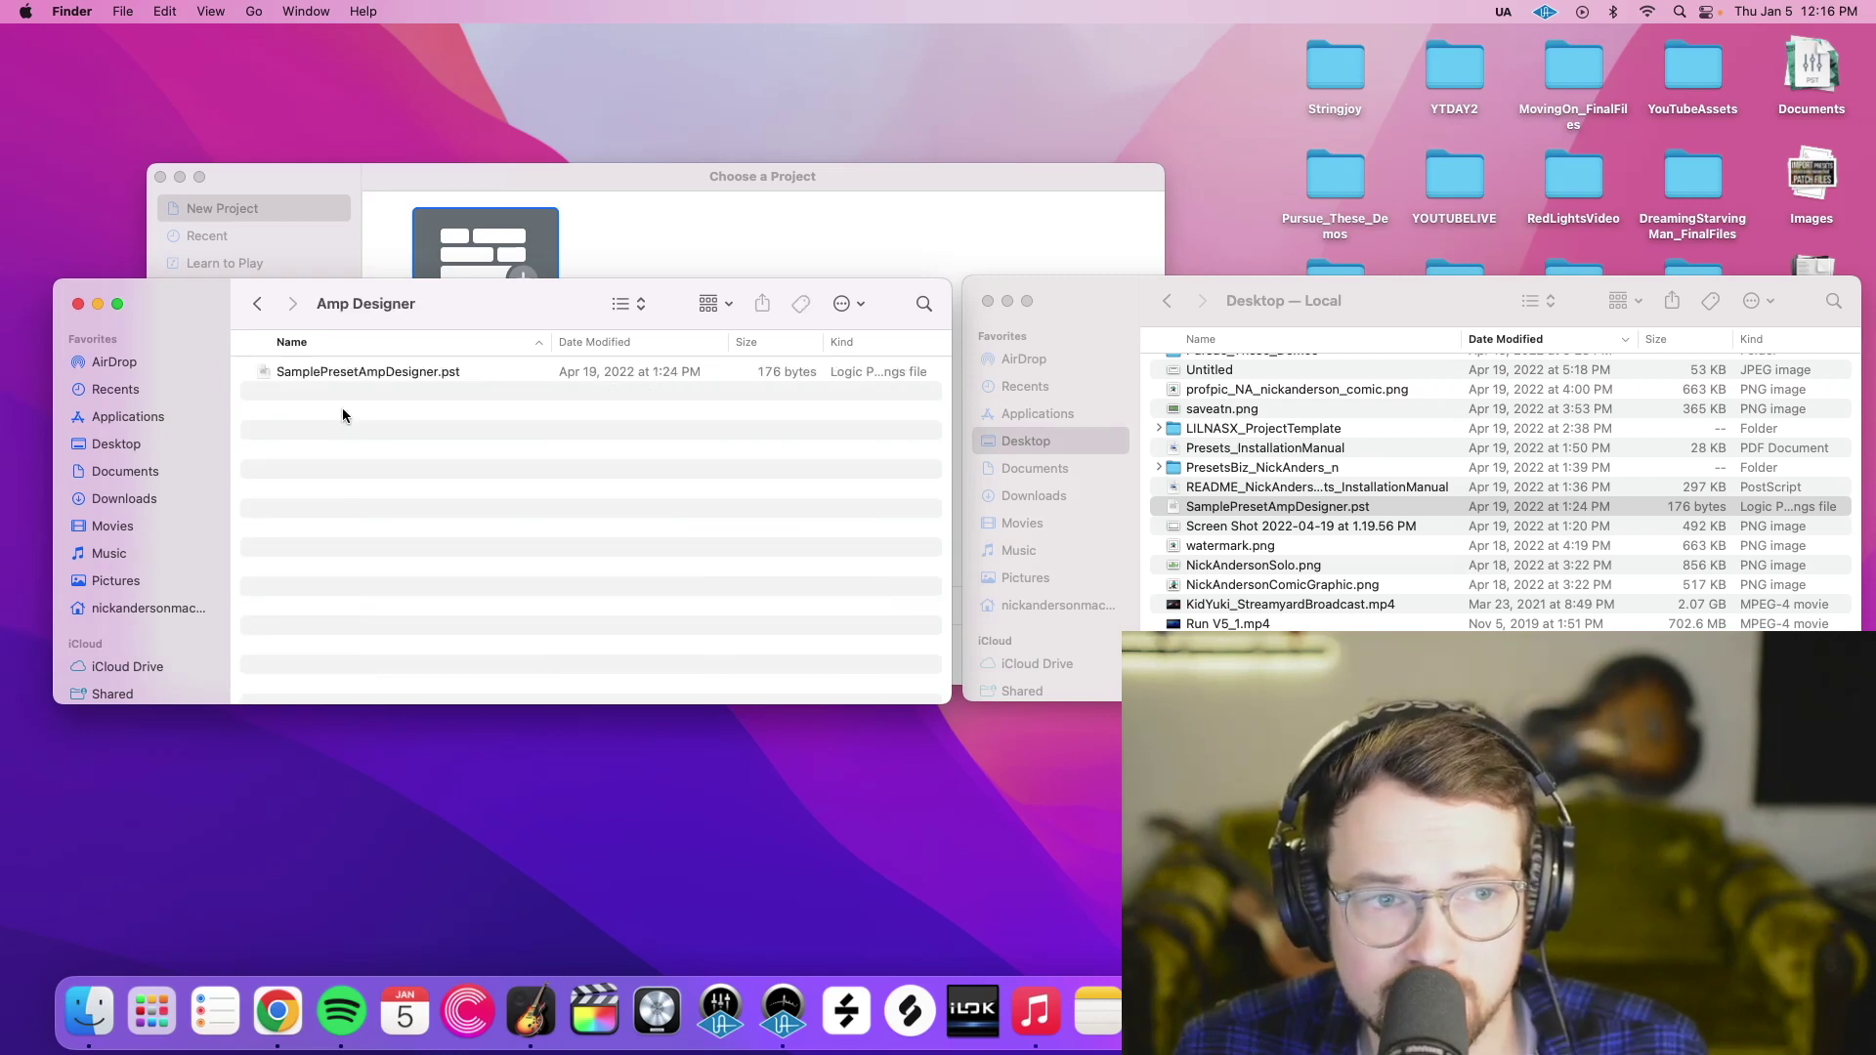
pyautogui.click(1427, 508)
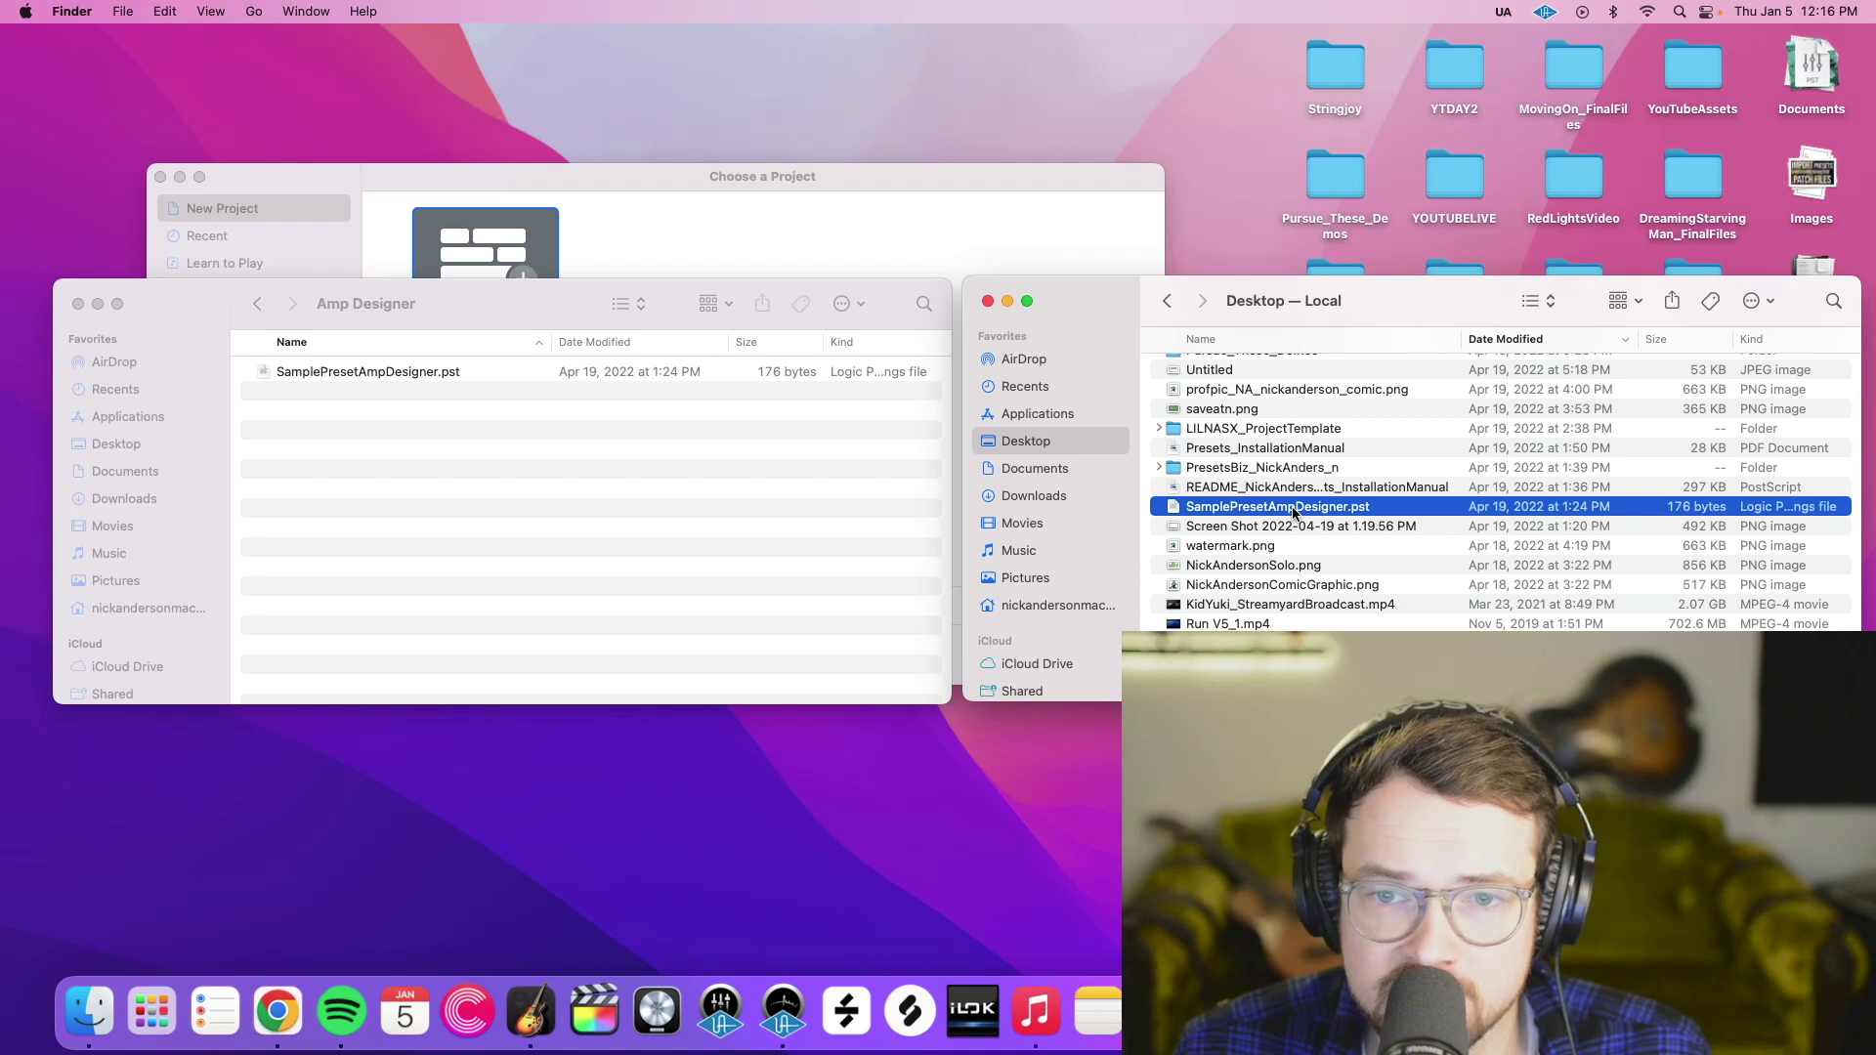
pyautogui.moveTo(1329, 508); pyautogui.dragTo(528, 488)
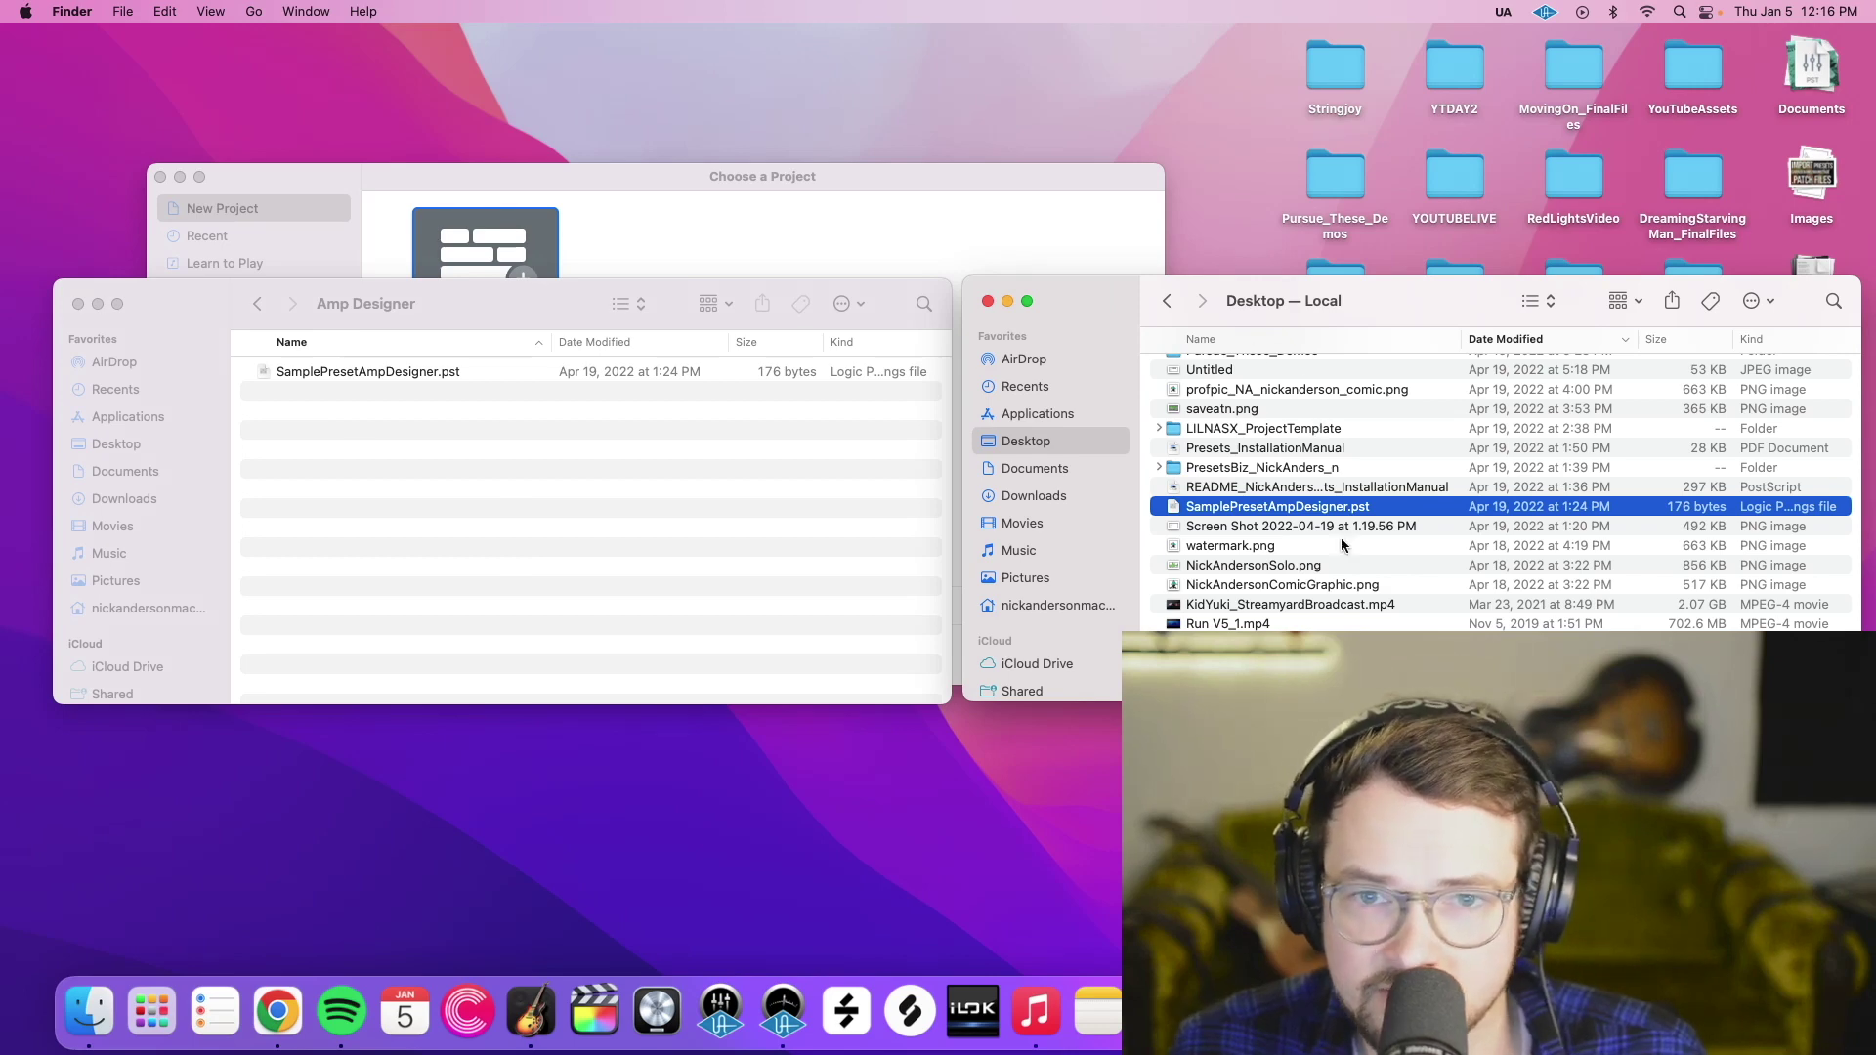
# Close the Desktop and Amp Designer windows, returning to GarageBand's project chooser.
pyautogui.click(988, 302)
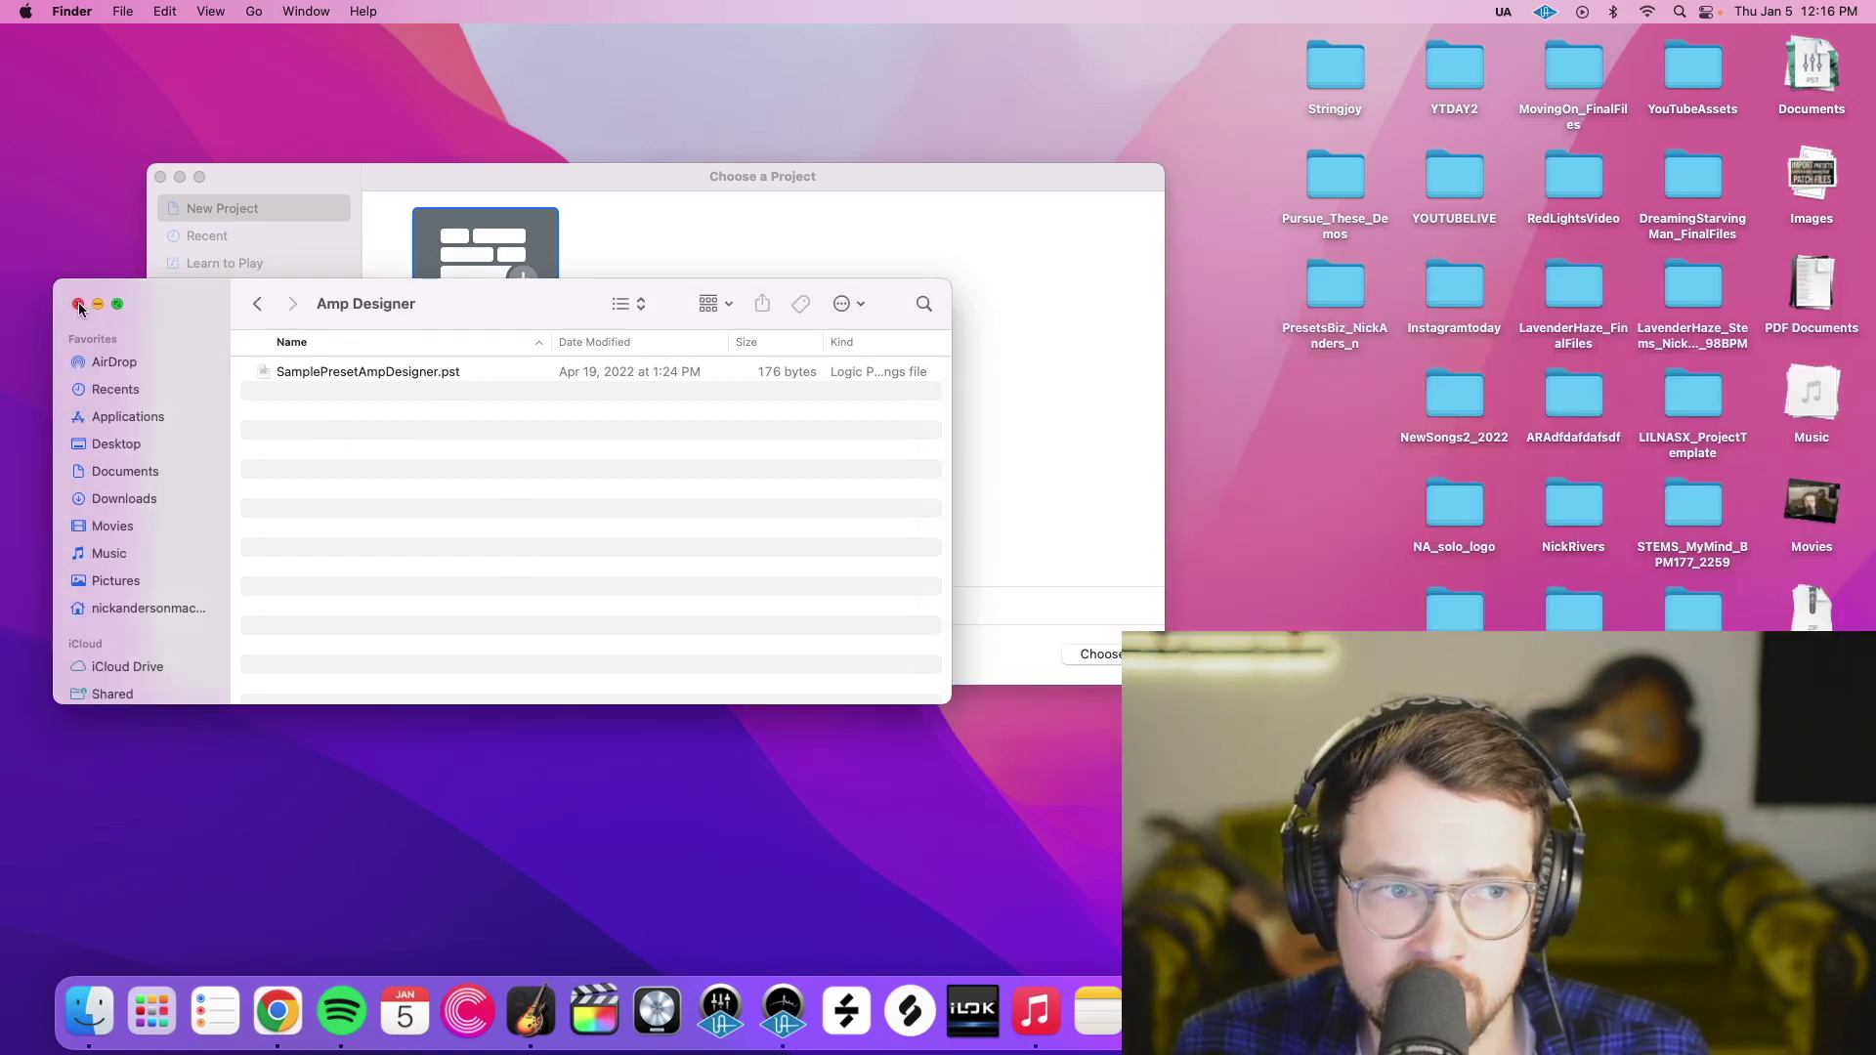
pyautogui.click(78, 304)
pyautogui.click(488, 184)
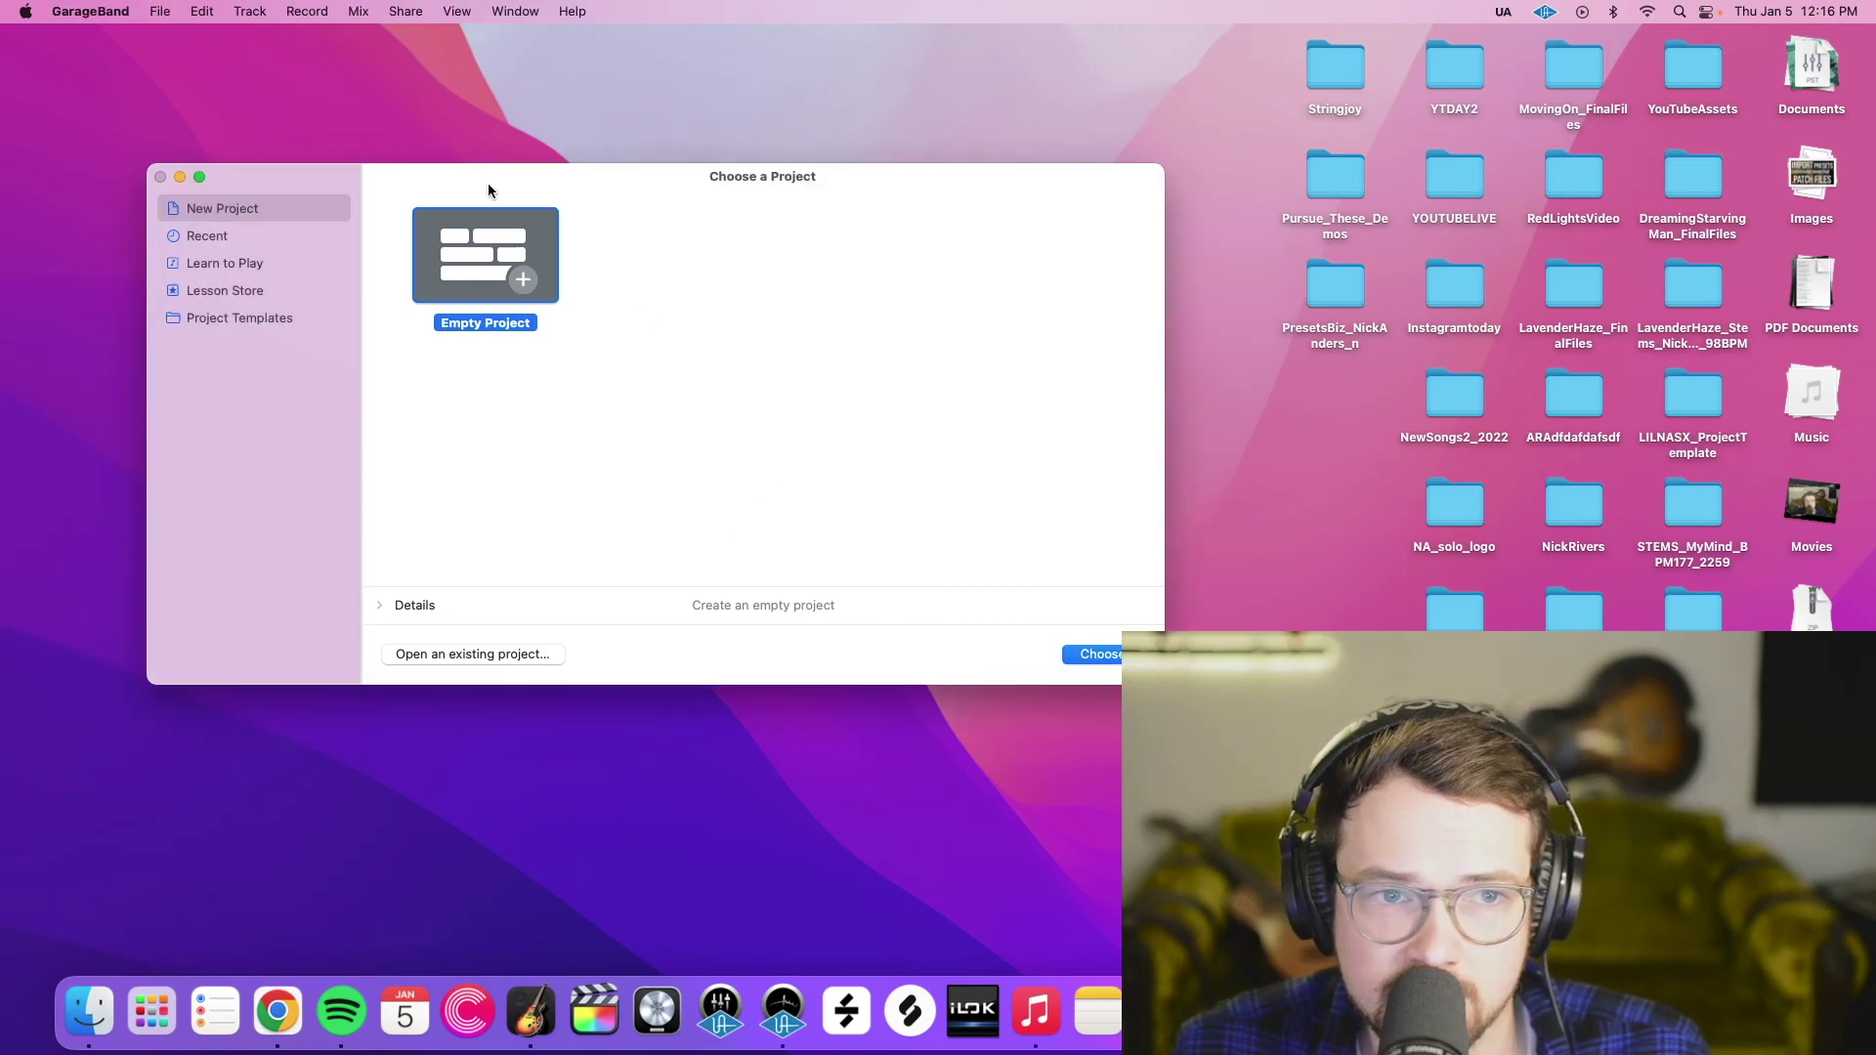
# Create an Empty Project with an audio track, Audio 1, and expand its Plug-ins section.
pyautogui.doubleClick(475, 264)
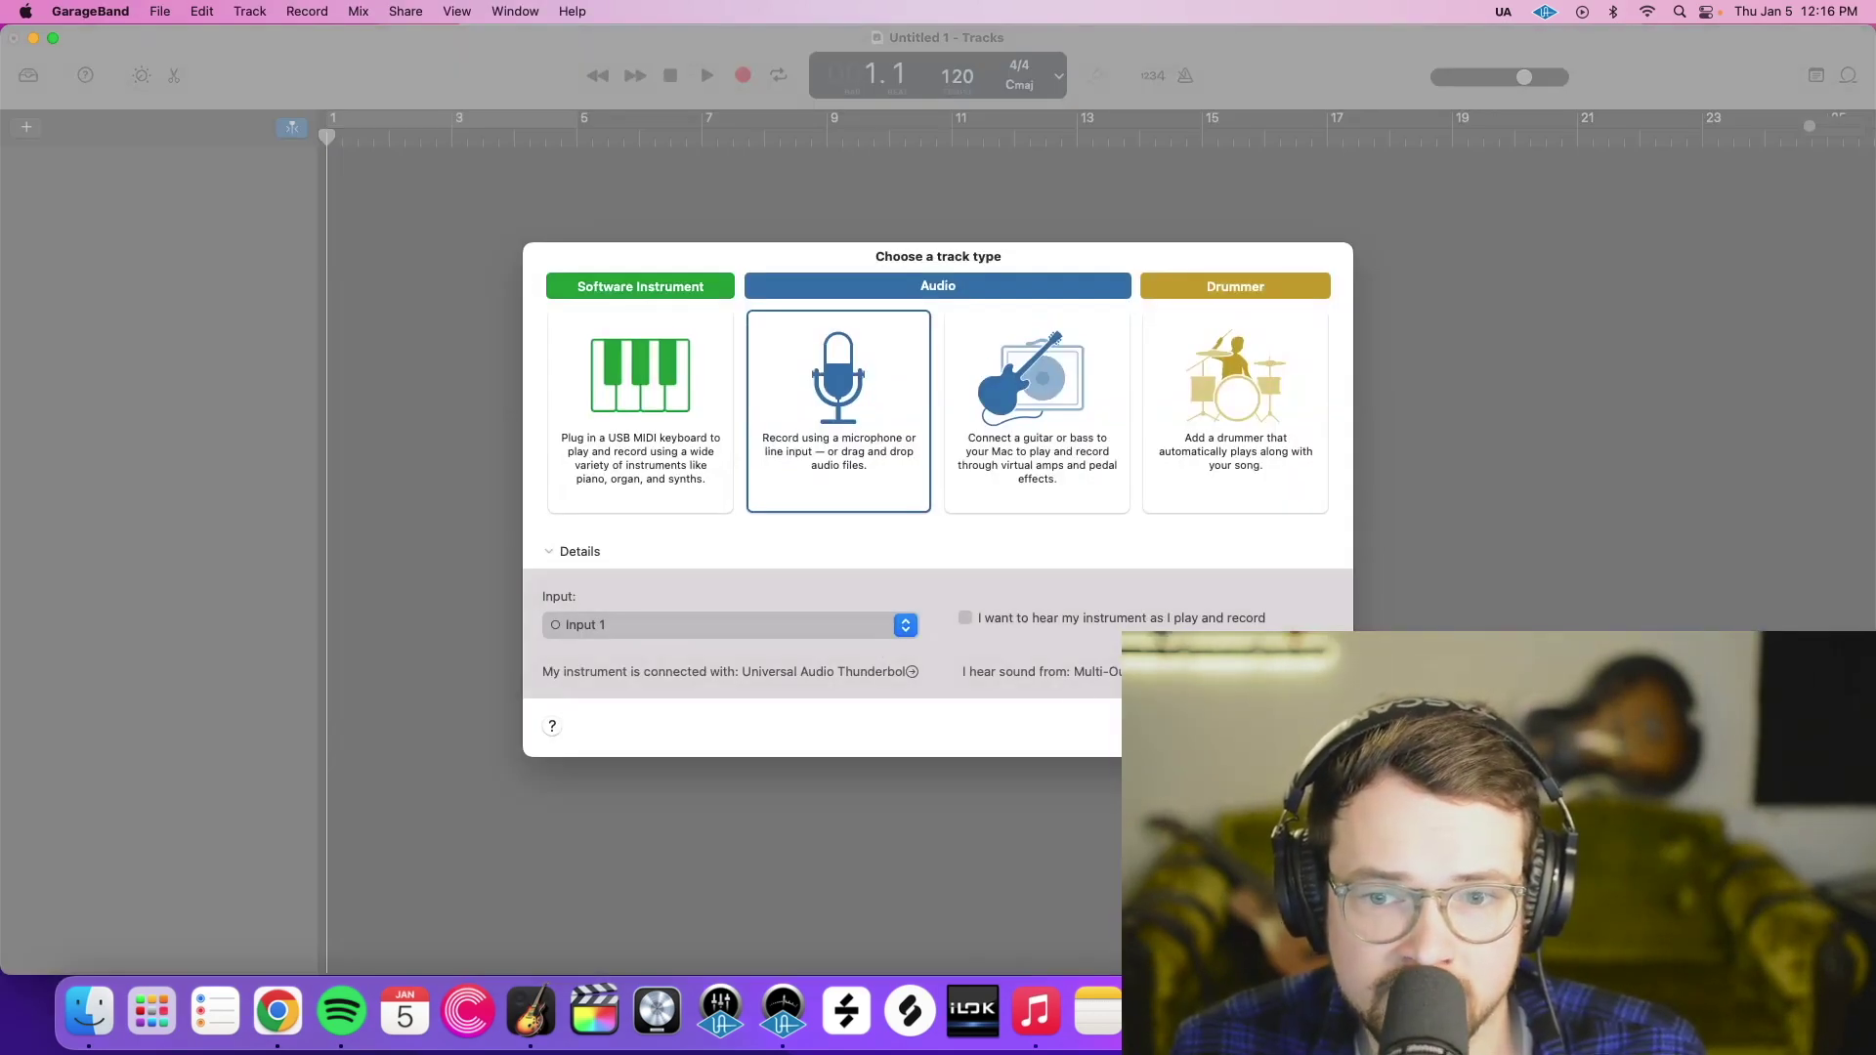
pyautogui.press('Return')
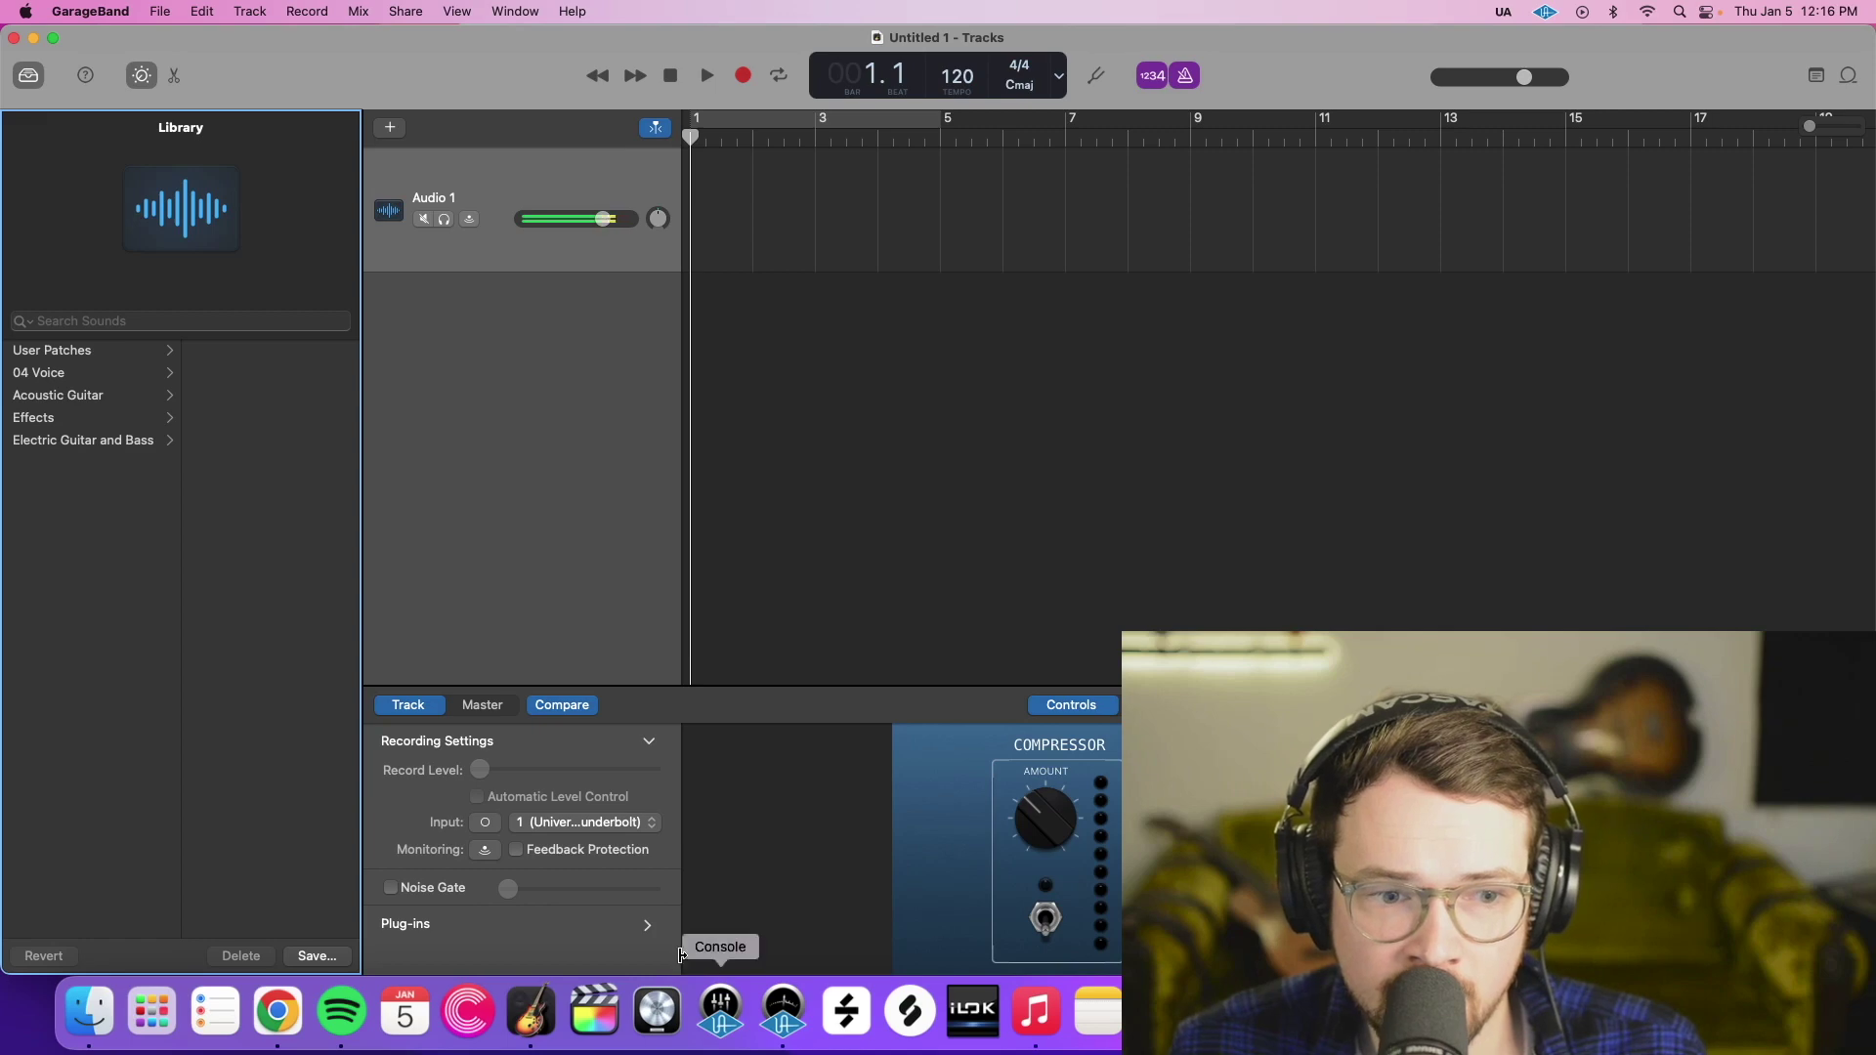
pyautogui.click(648, 924)
# Bring up the plug-in list for an empty slot on Audio 1.
pyautogui.scroll(-3, 645, 900)
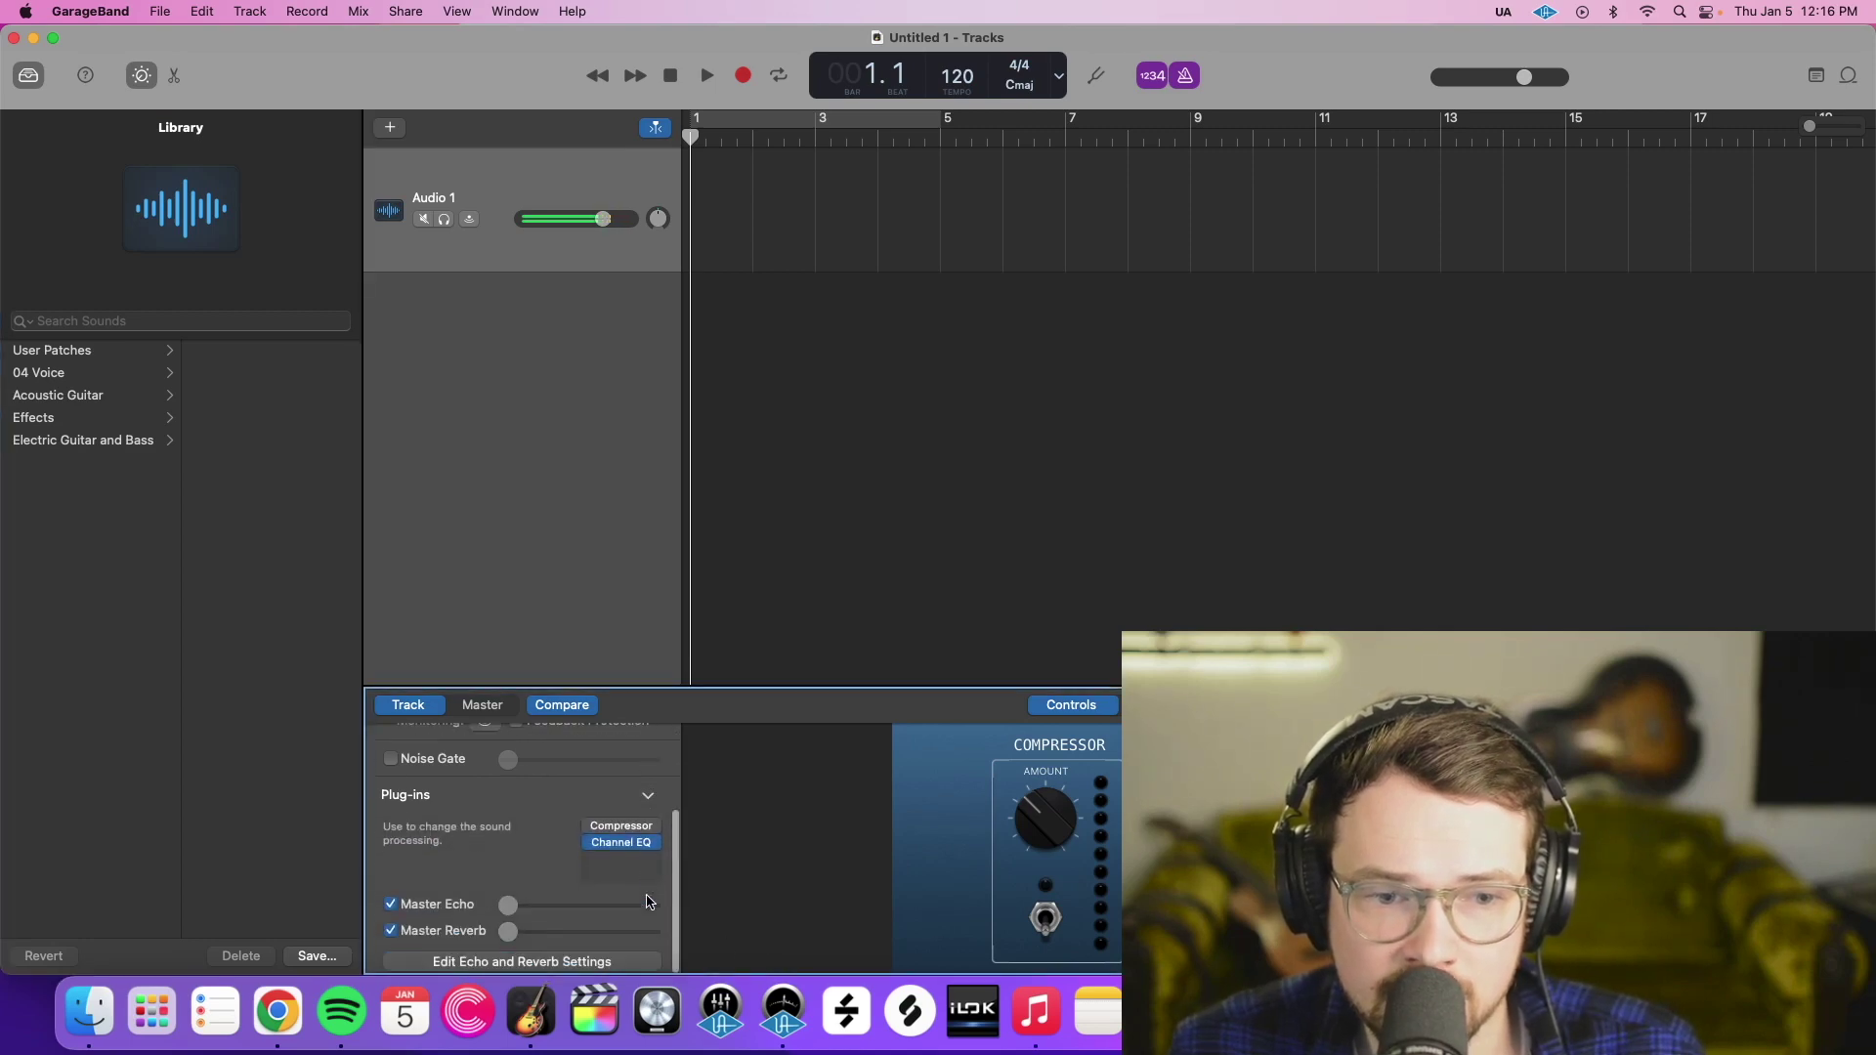
pyautogui.click(623, 864)
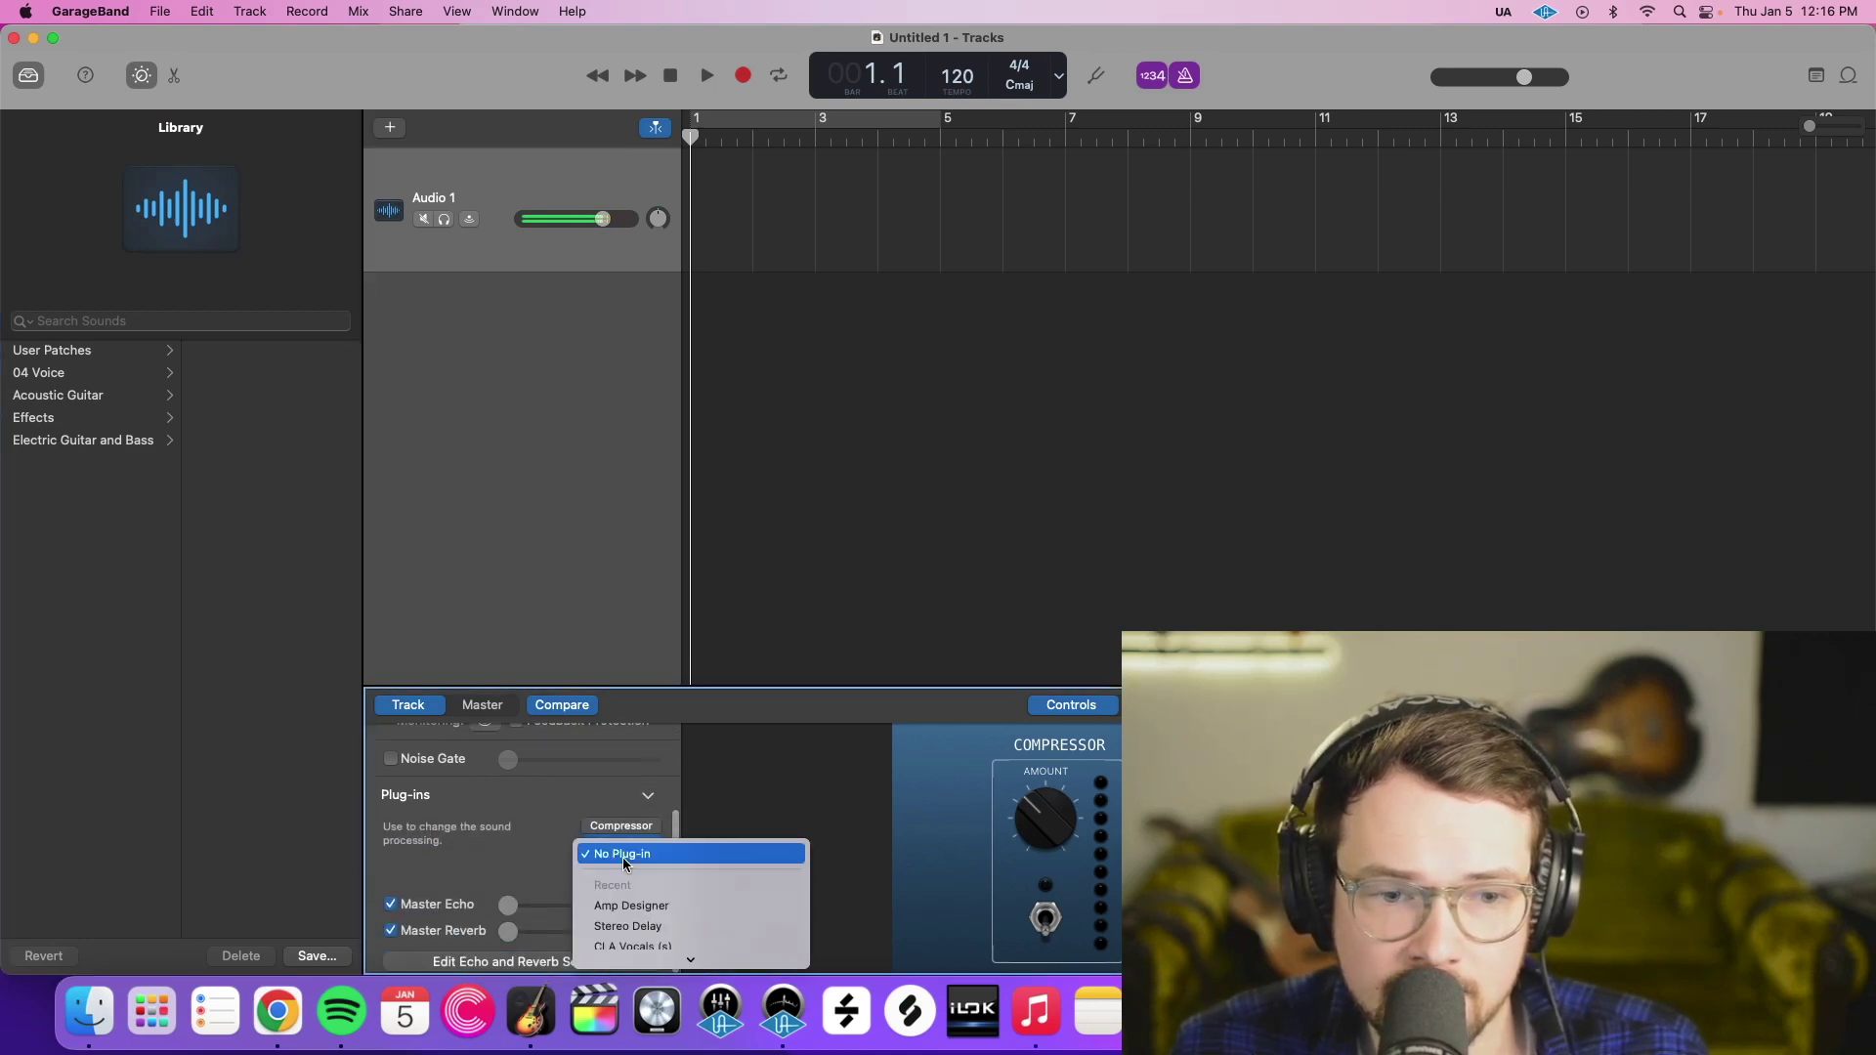
pyautogui.click(697, 782)
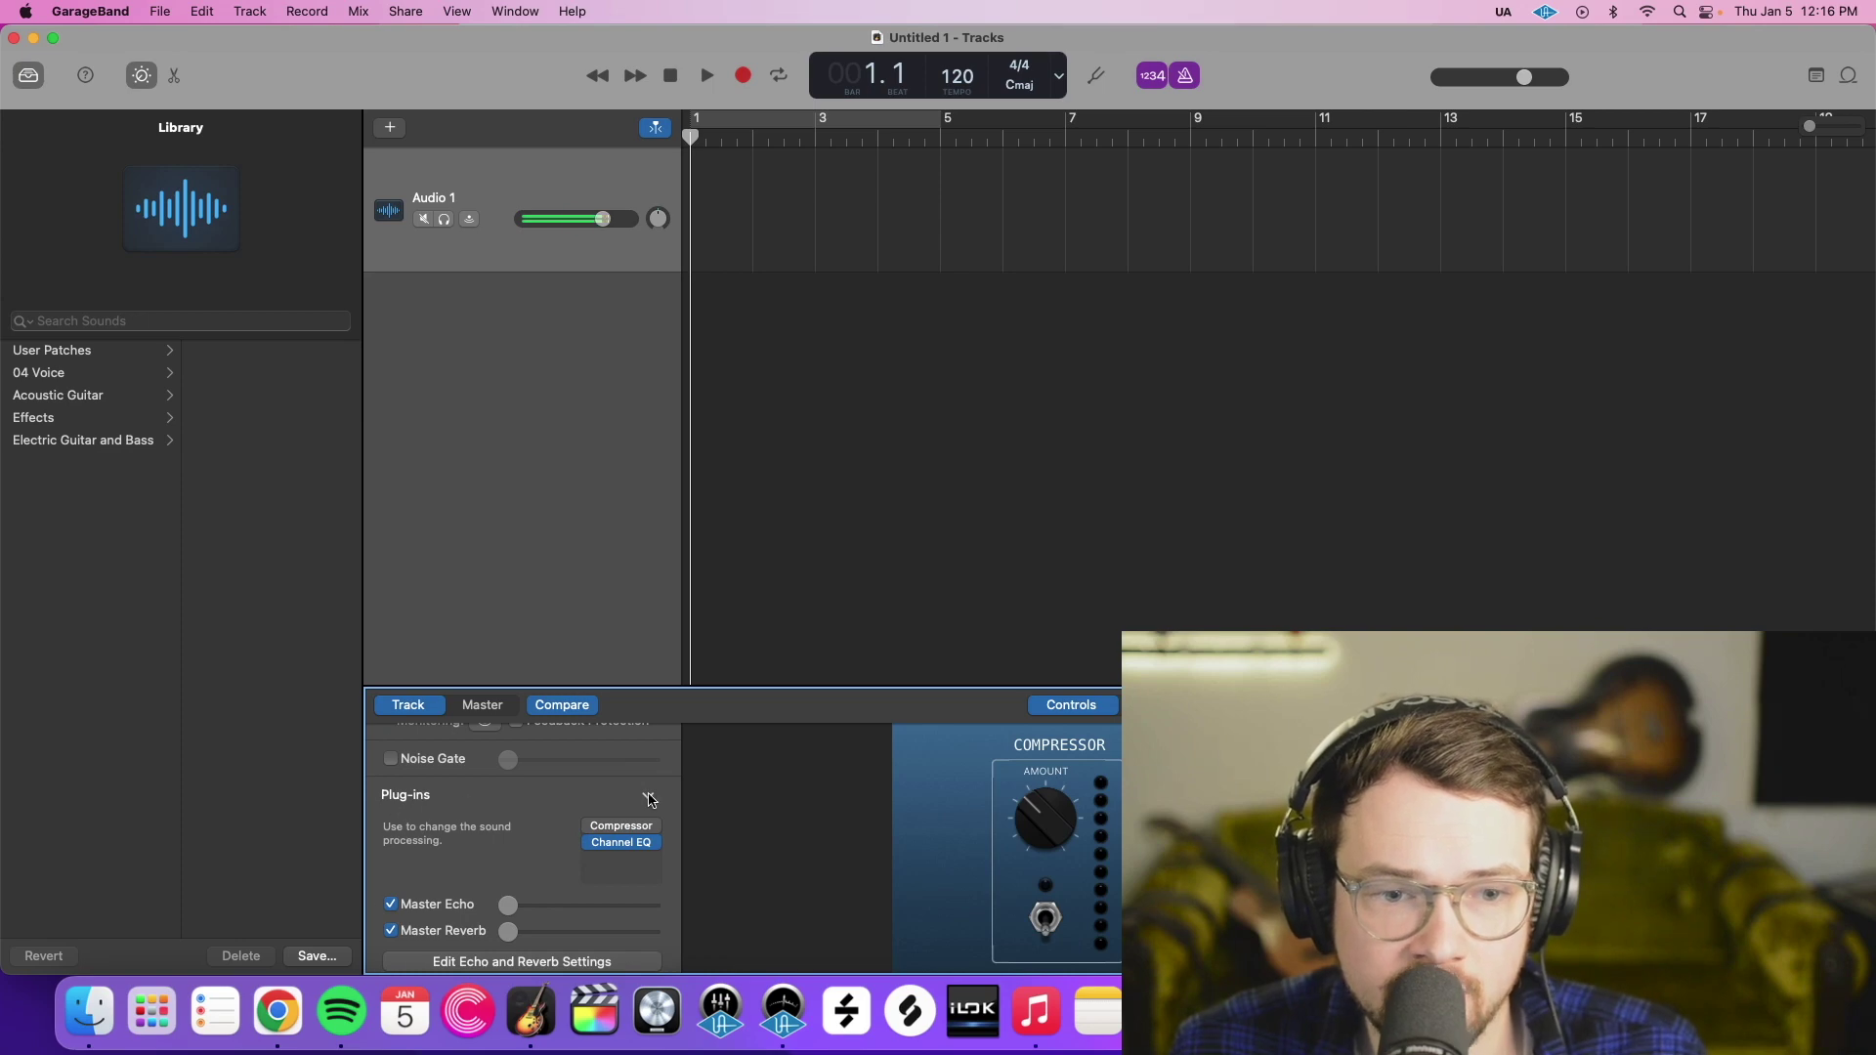
pyautogui.click(422, 794)
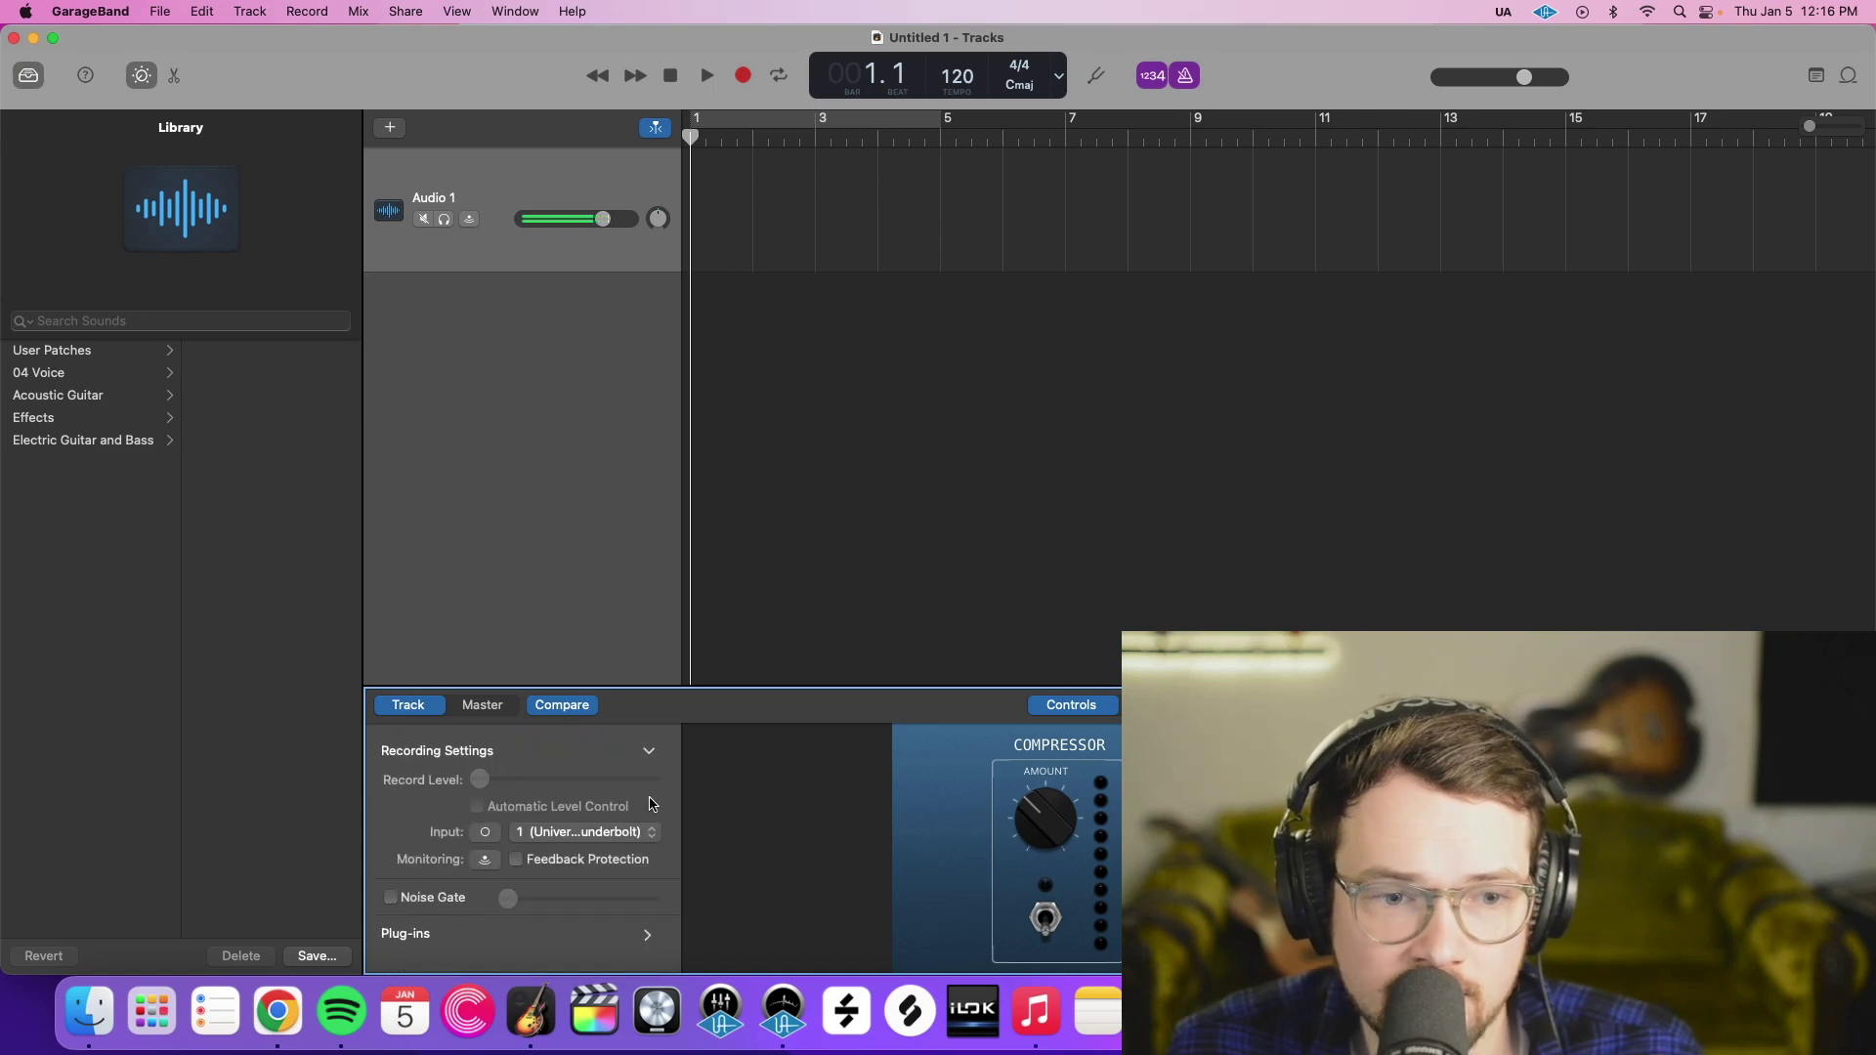
pyautogui.click(410, 924)
pyautogui.click(623, 882)
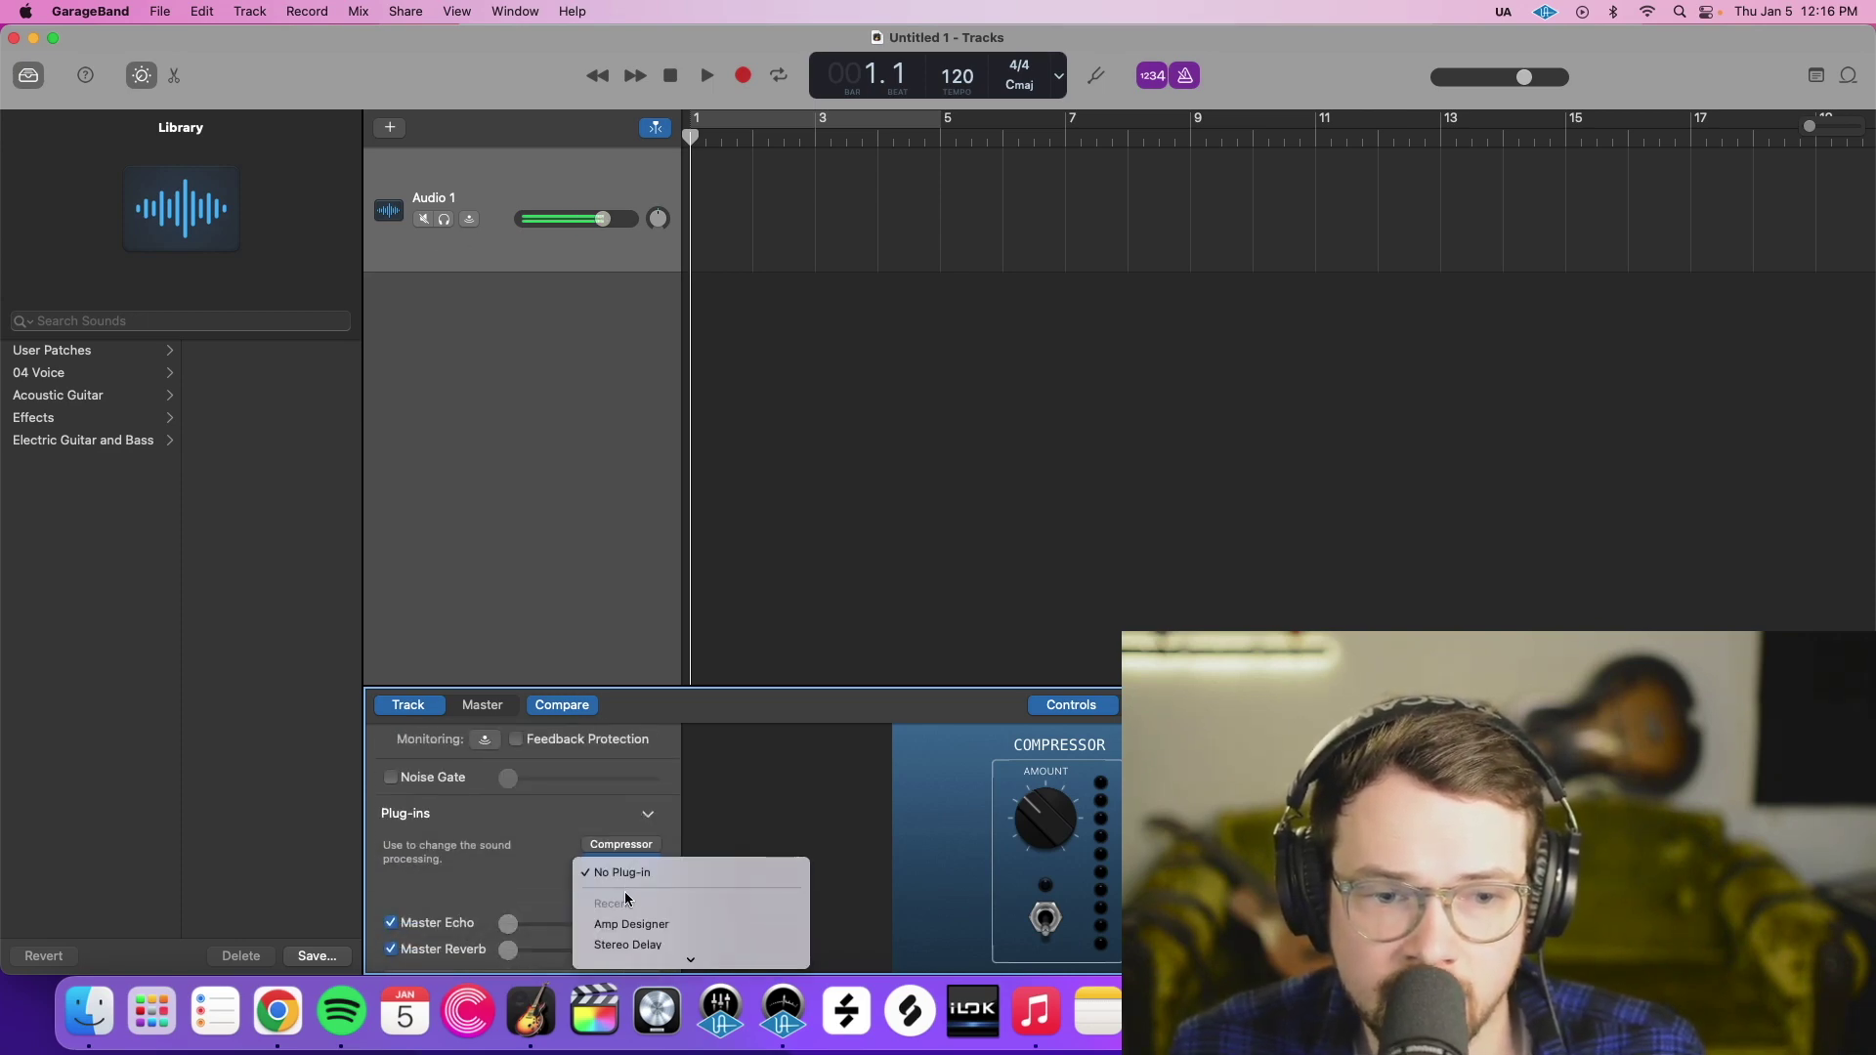
# Add Amp Designer and switch its preset from Factory Default to SamplePresetAmpDesigner (Small Brown Panel Amp).
pyautogui.click(631, 926)
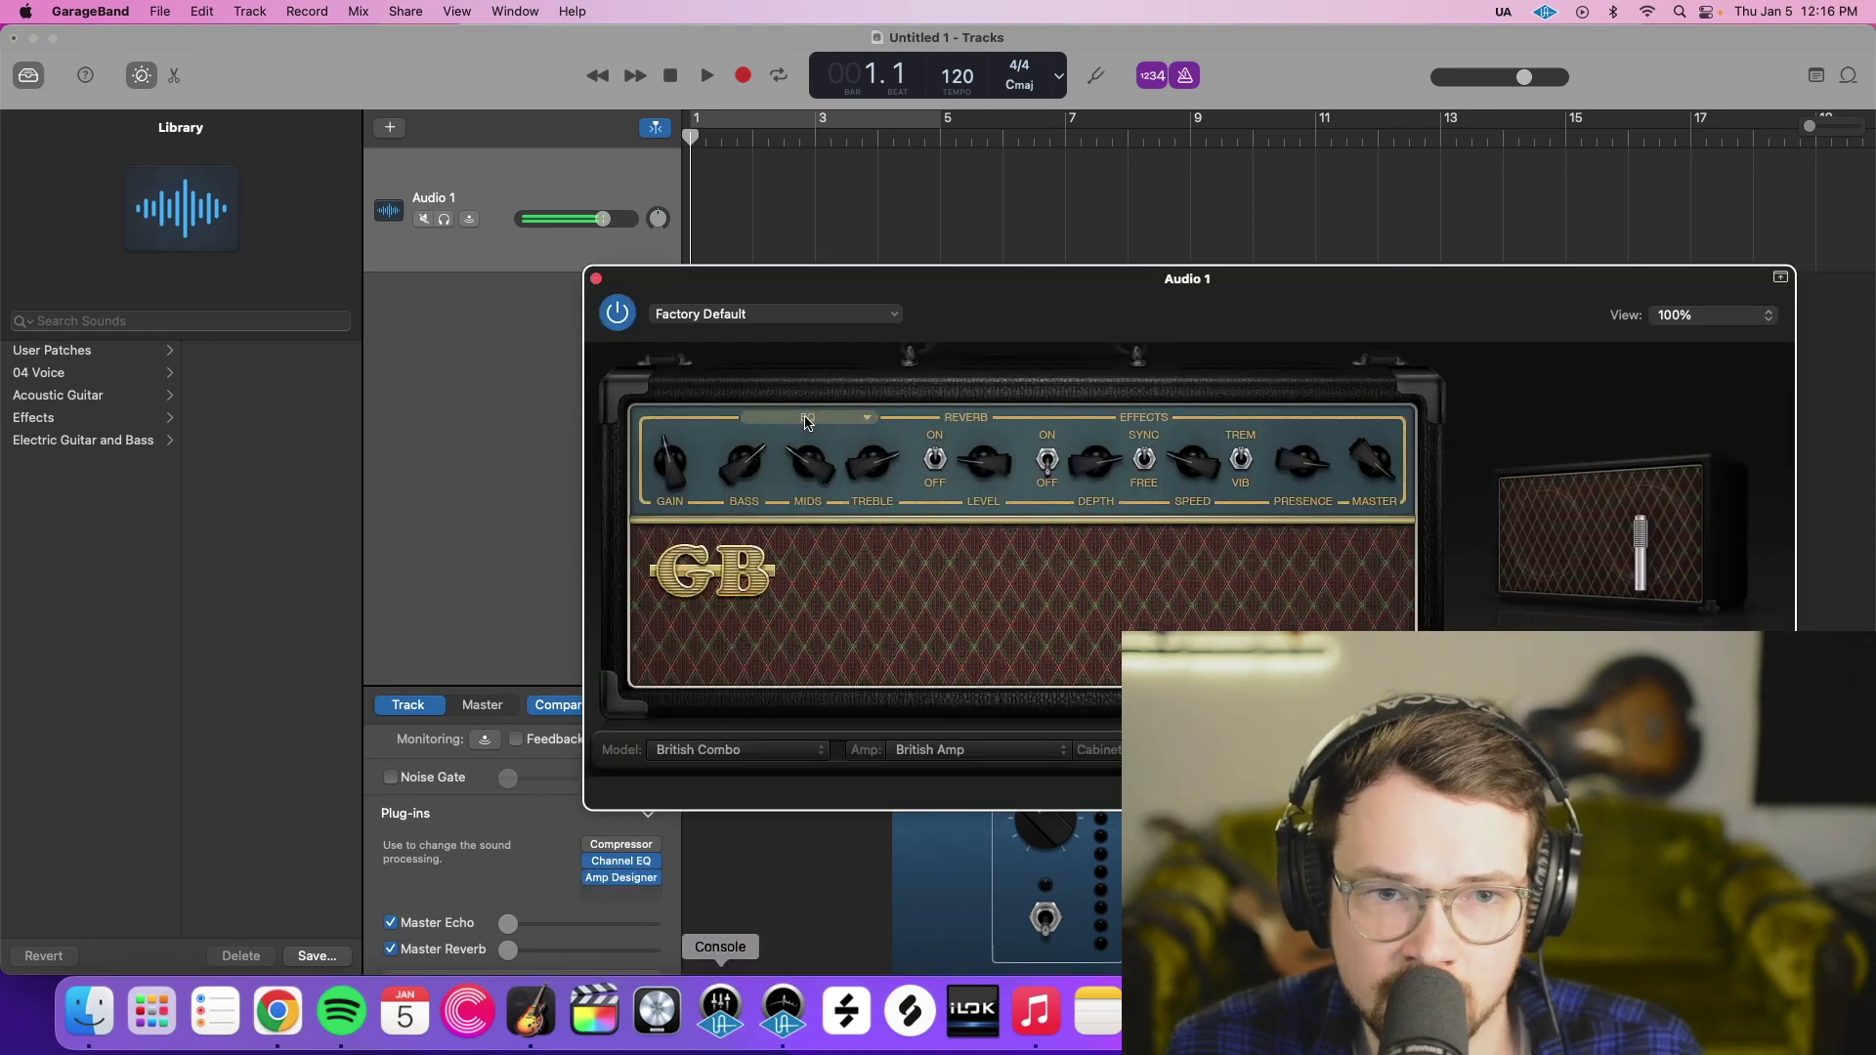
pyautogui.click(700, 313)
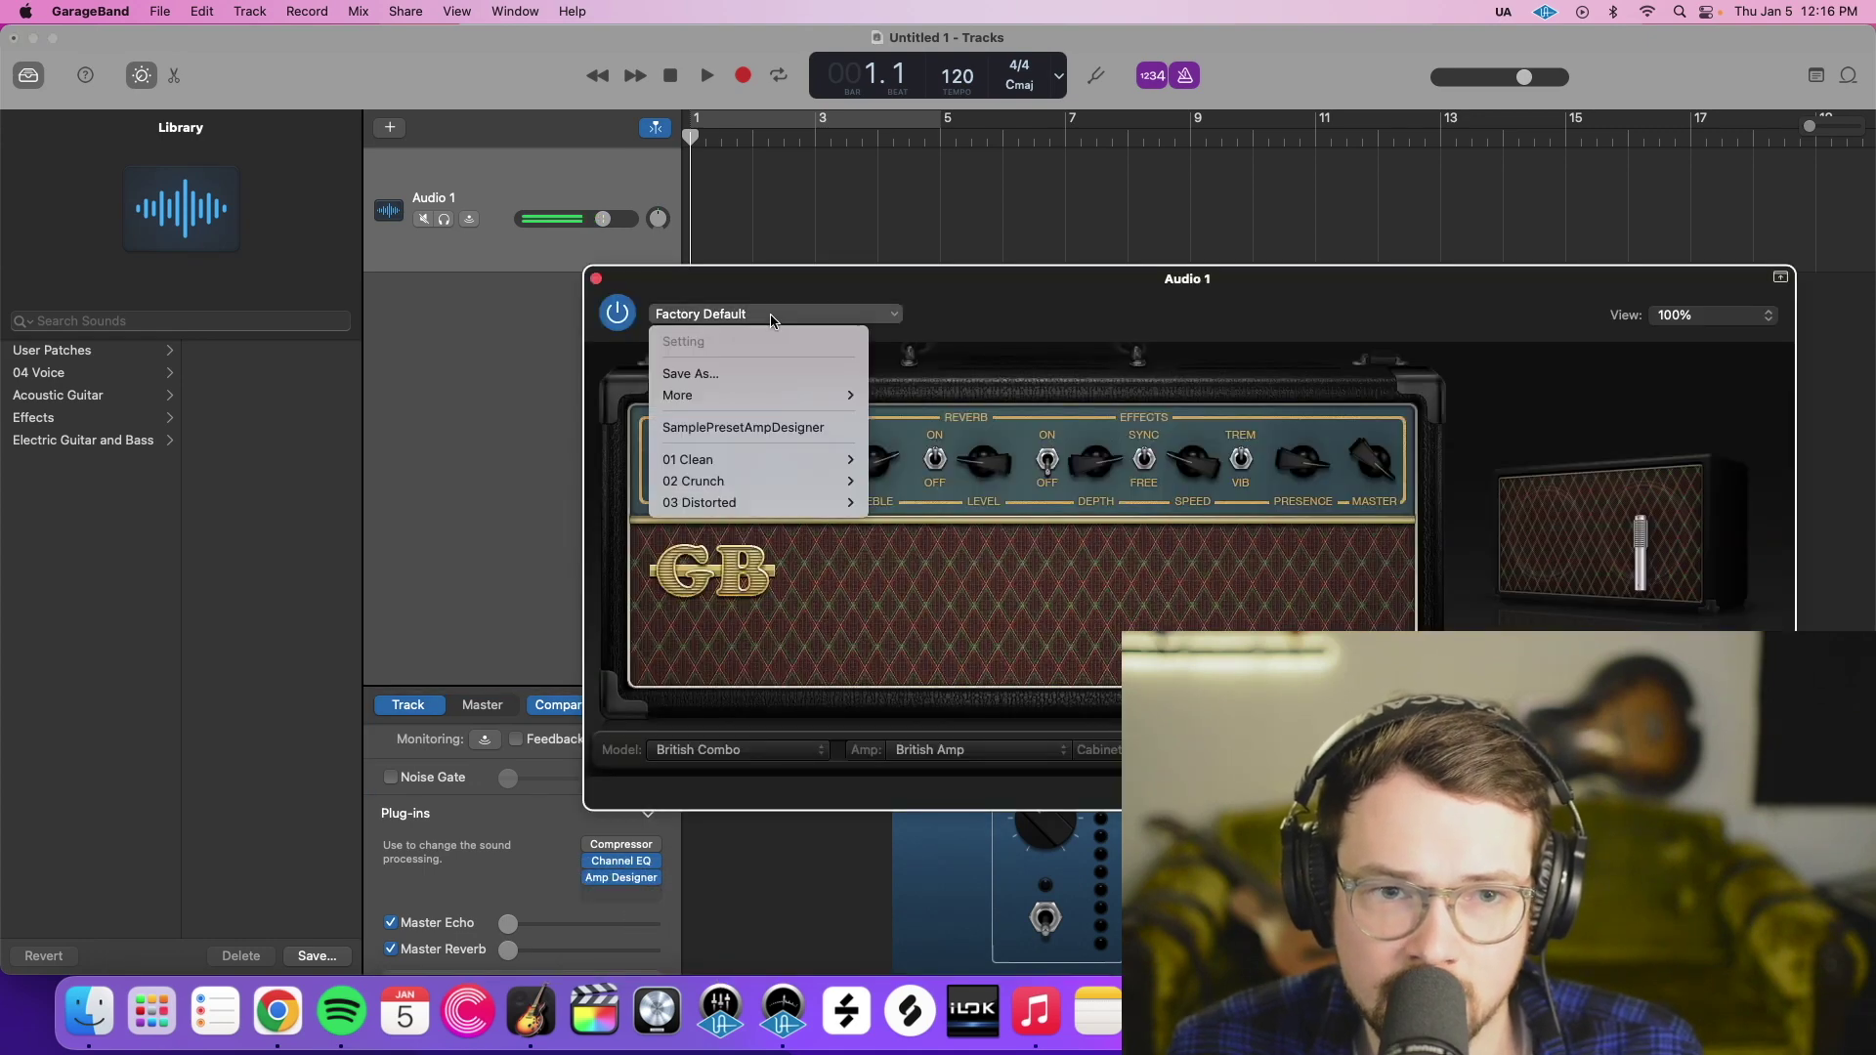
pyautogui.click(819, 431)
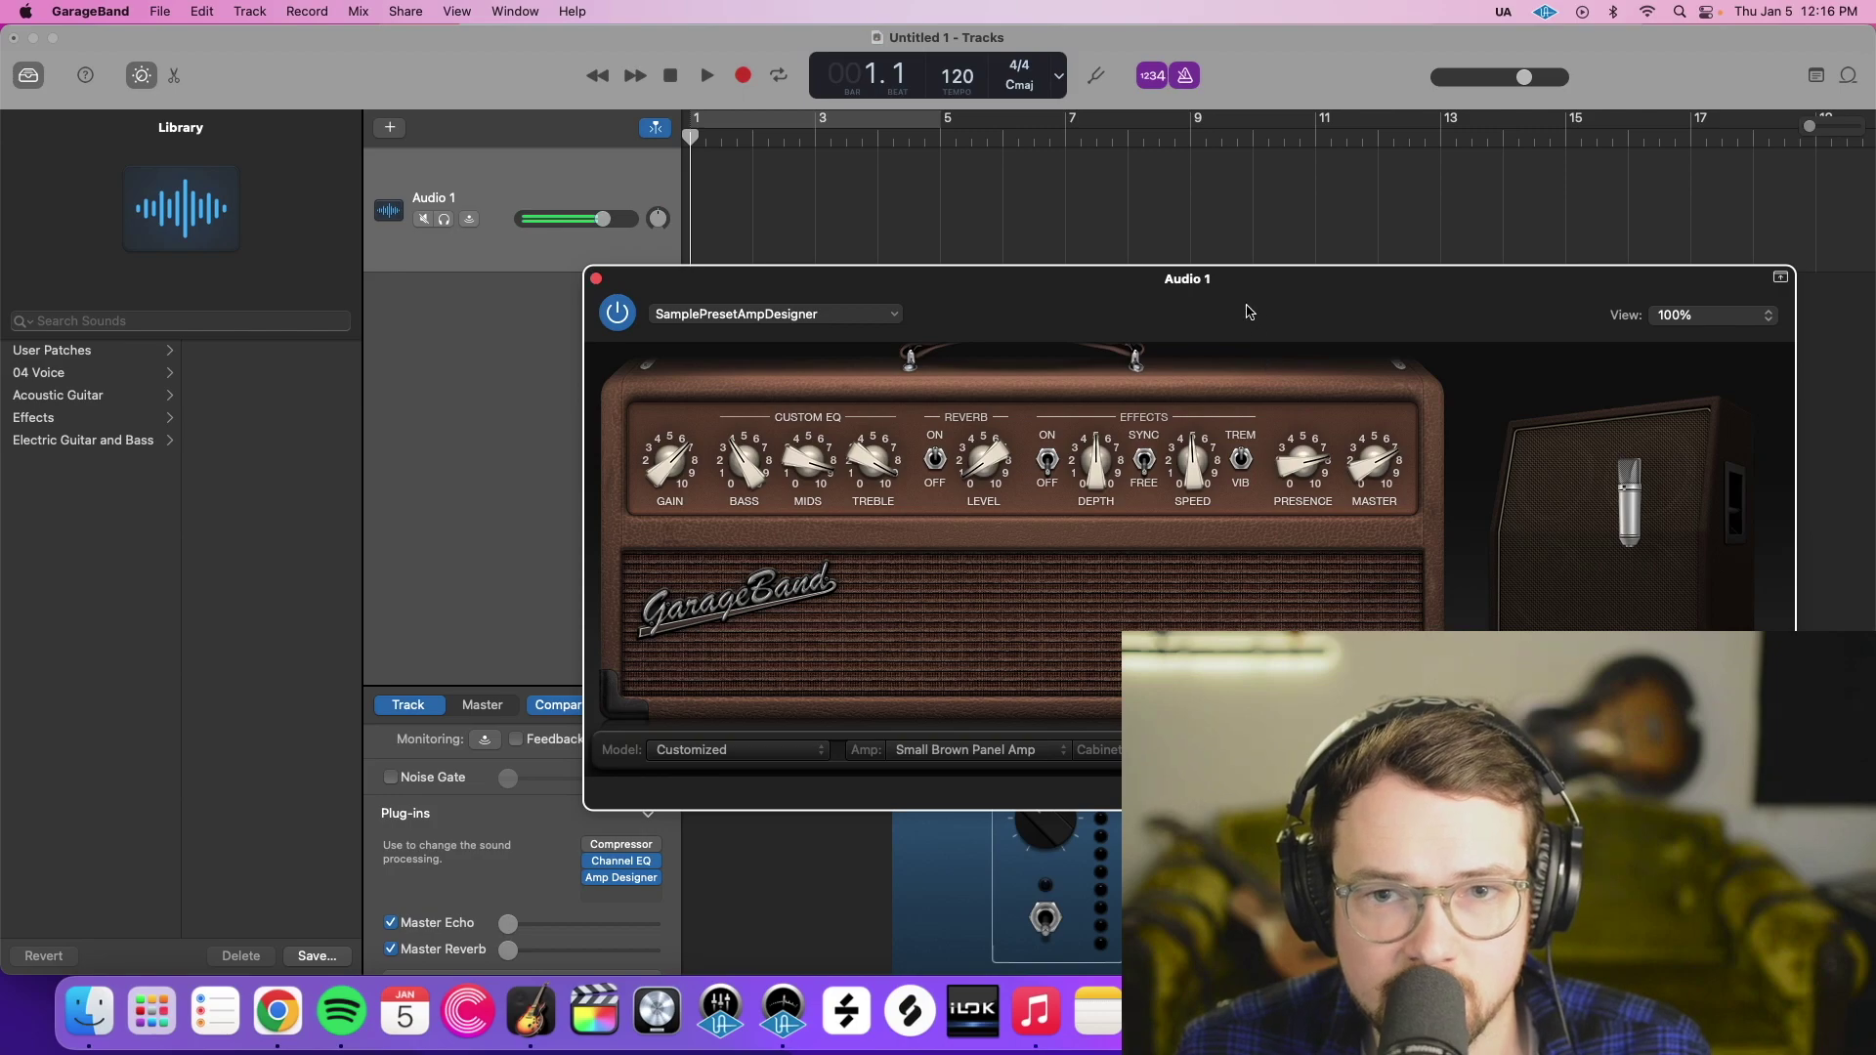